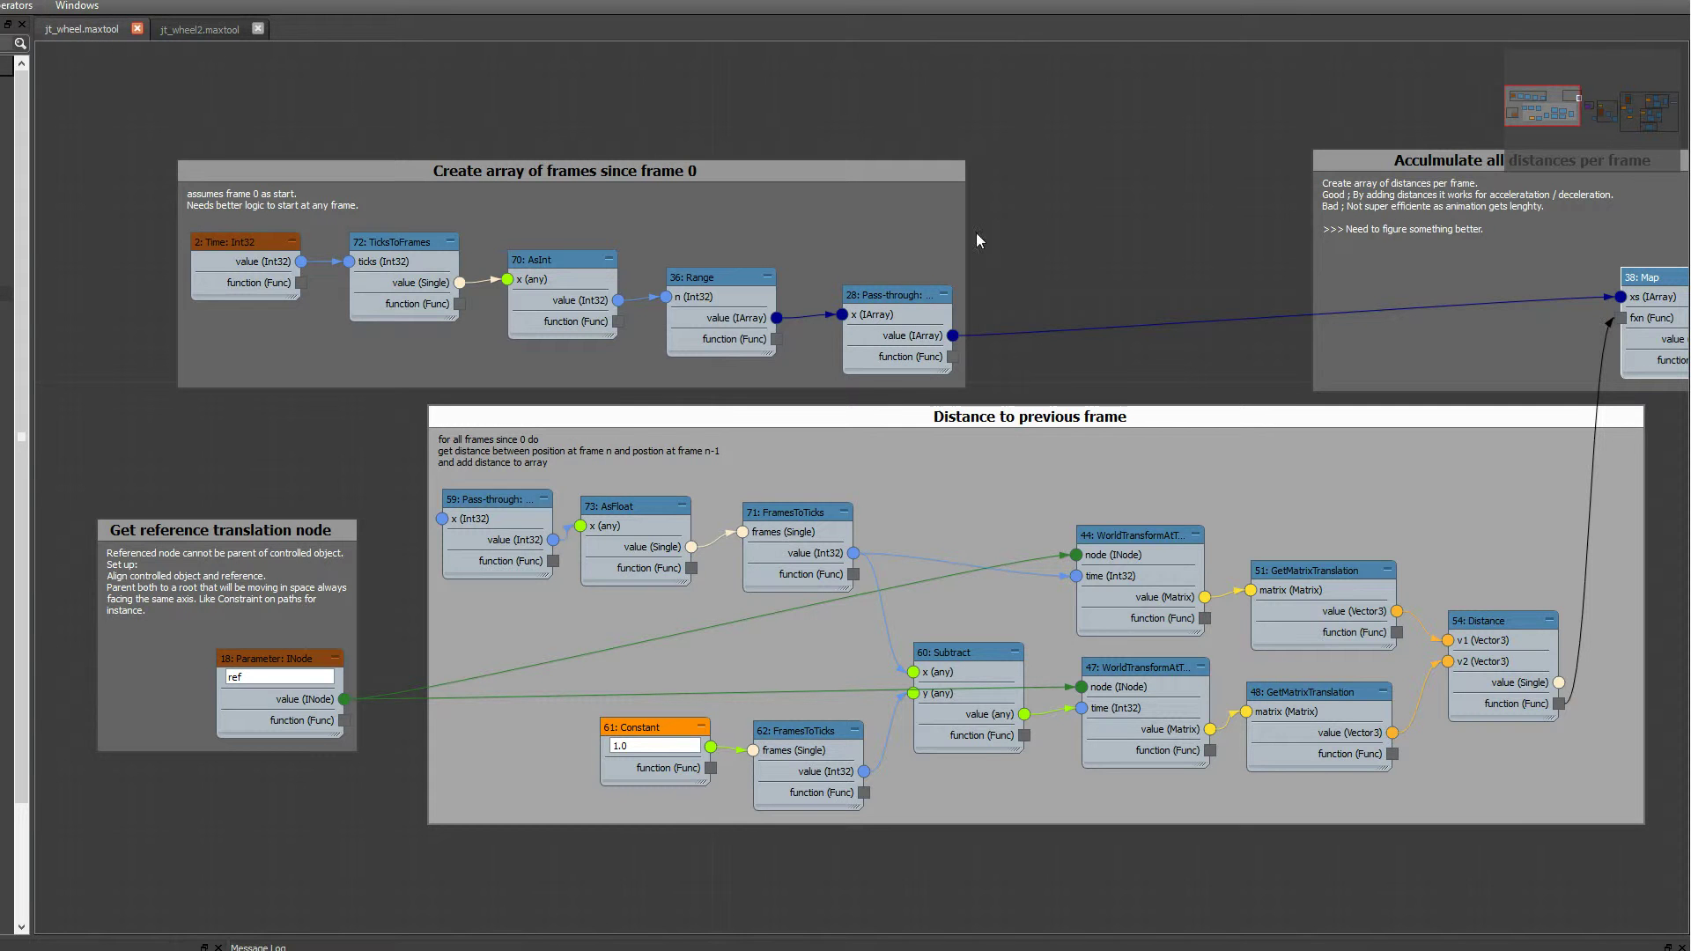
Step: Examine the jt_wheel graph's node groups, from the frame array and per-frame distance to the accumulated and summed distances
{"action": "middle_click_drag", "start_coordinate": [1127, 305], "coordinate": [992, 253]}
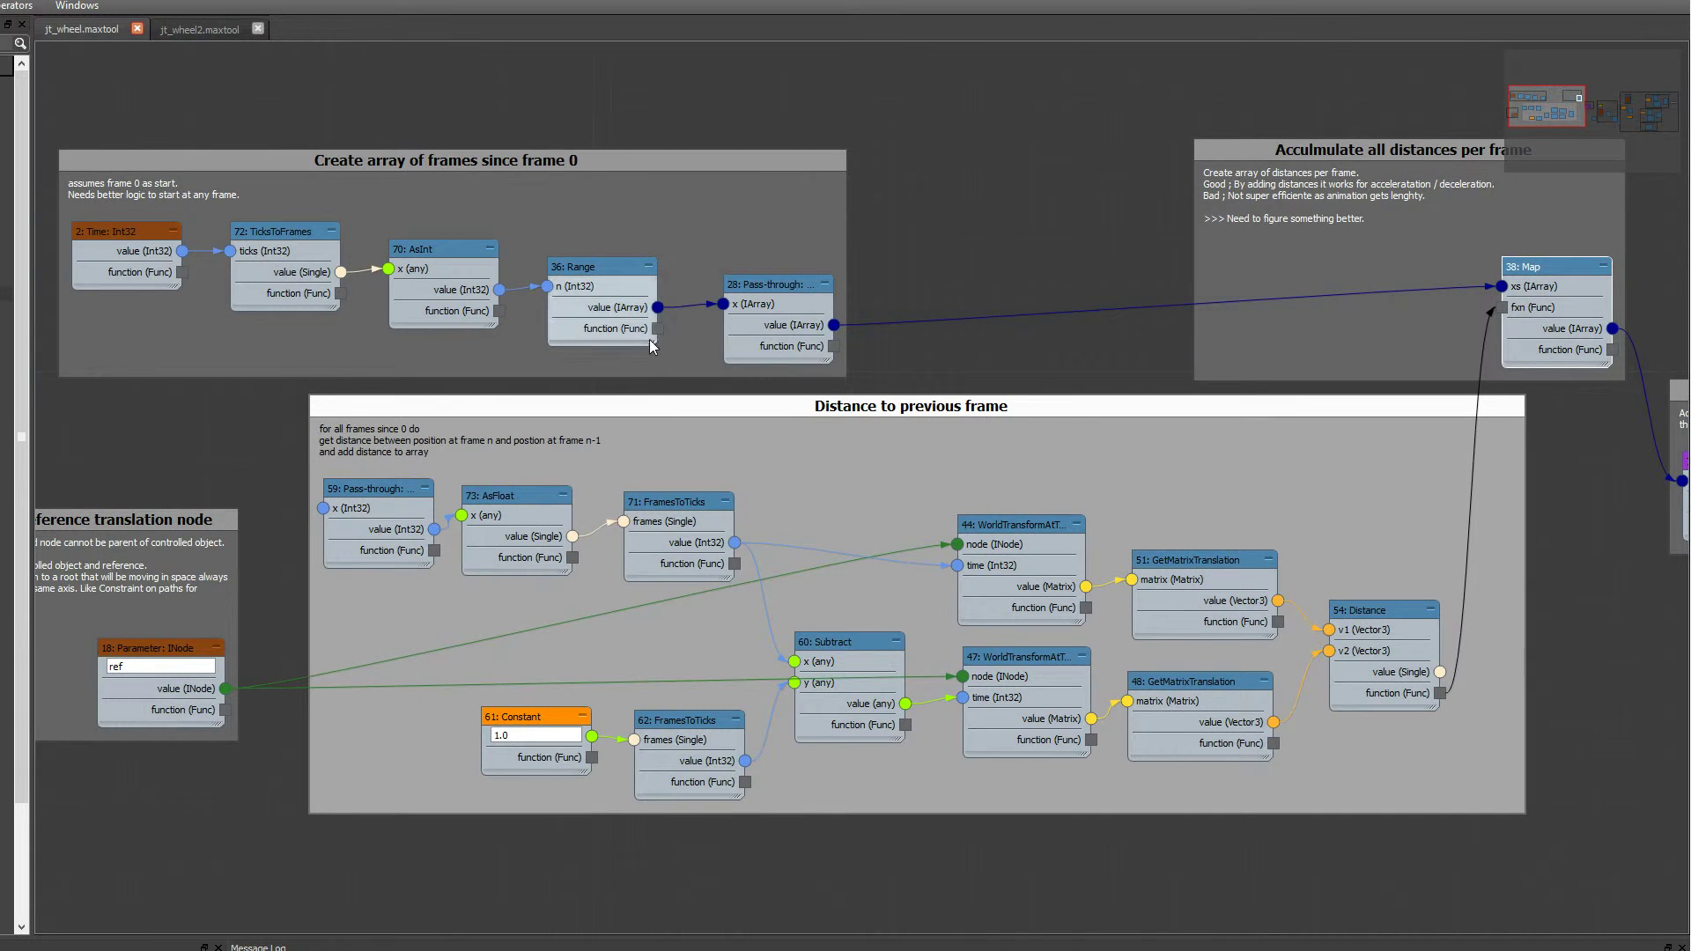
{"action": "middle_click_drag", "start_coordinate": [1133, 216], "coordinate": [1115, 209]}
{"action": "middle_click_drag", "start_coordinate": [955, 320], "coordinate": [941, 360]}
{"action": "scroll", "coordinate": [999, 347], "scroll_direction": "down", "scroll_amount": 1}
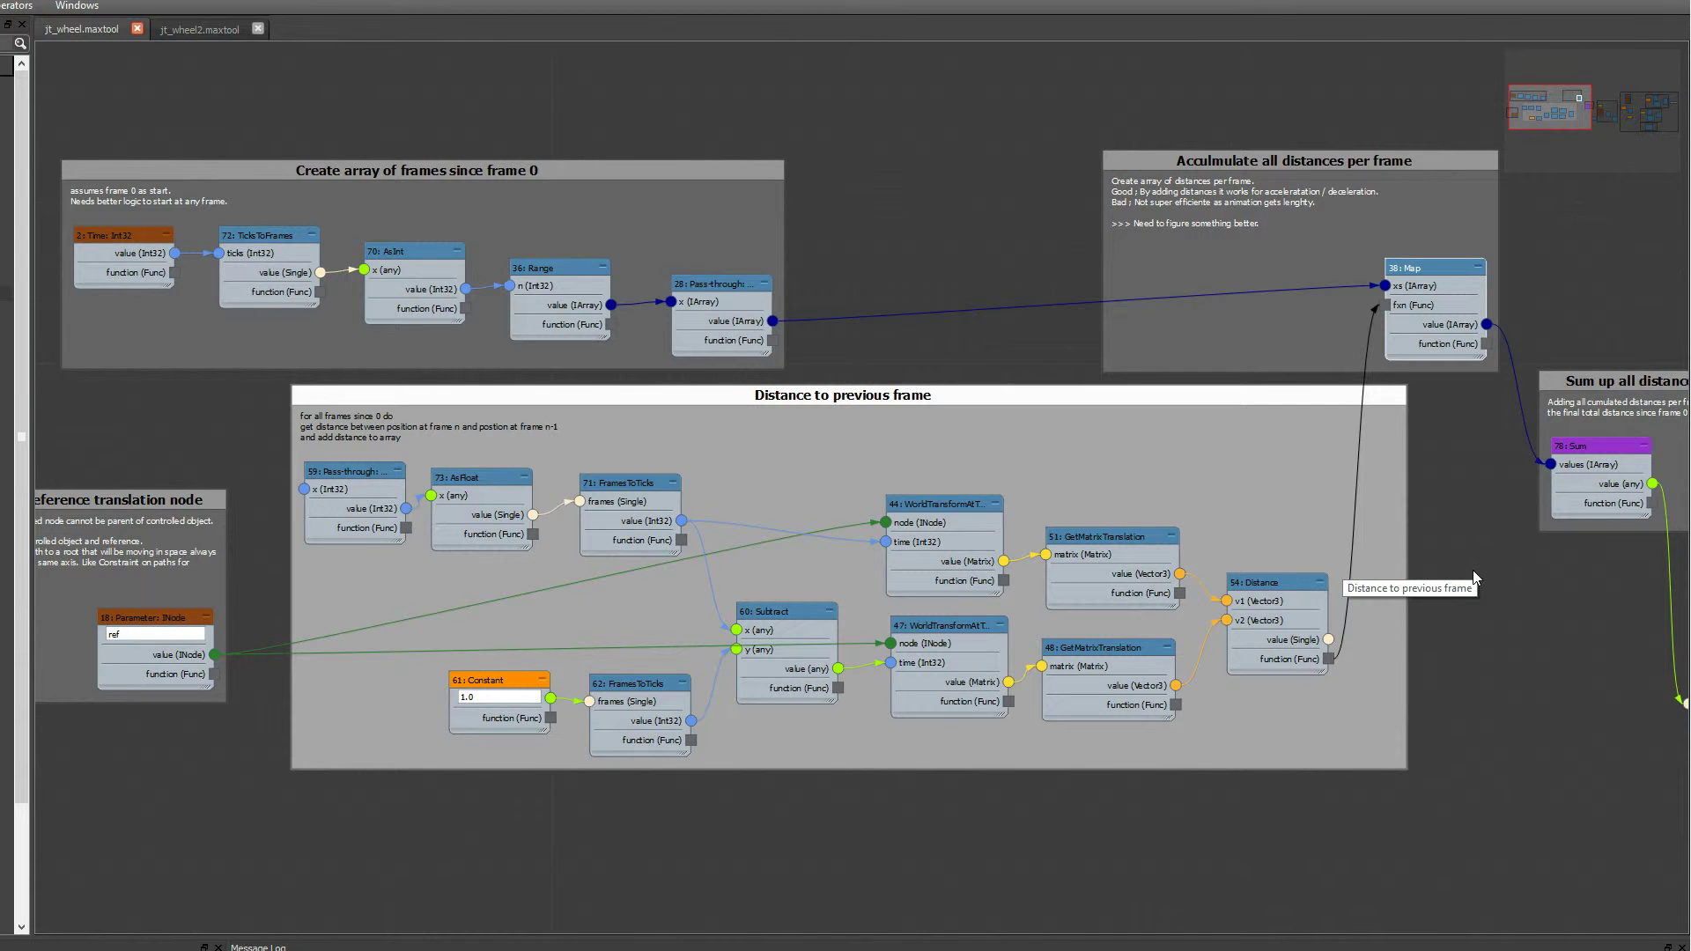
{"action": "middle_click_drag", "start_coordinate": [1472, 569], "coordinate": [1215, 564]}
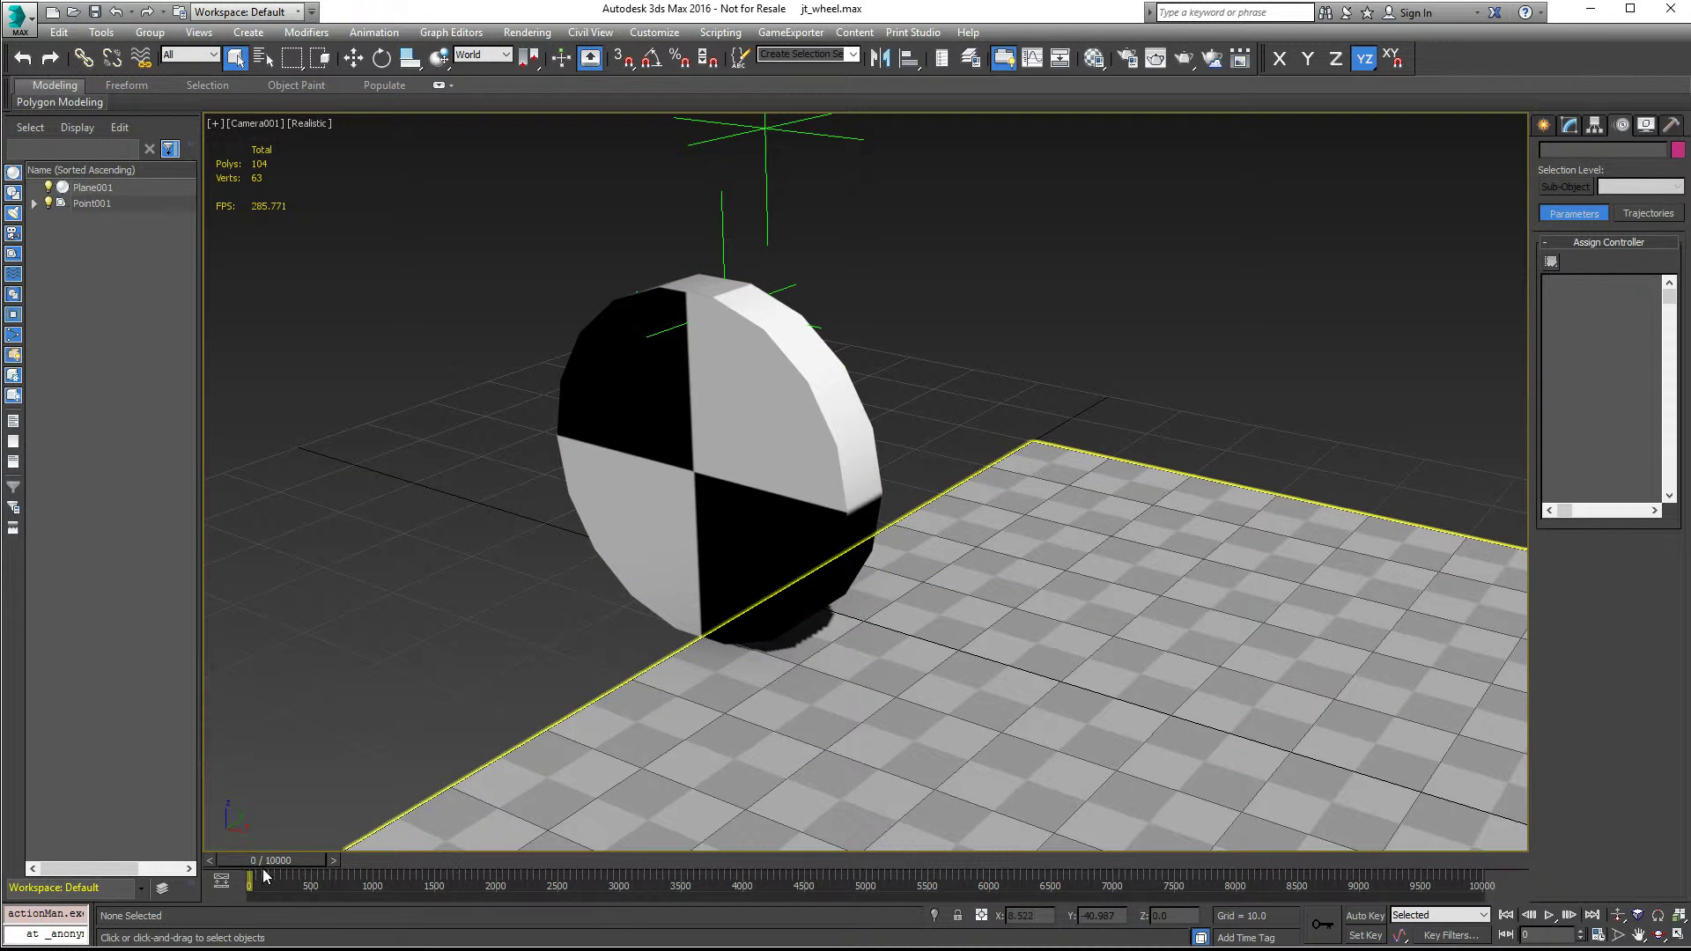
Step: Scrub and play the jt_wheel.max wheel animation from its start and near the end of the timeline to compare playback
{"action": "left_click_drag", "start_coordinate": [268, 867], "coordinate": [750, 873]}
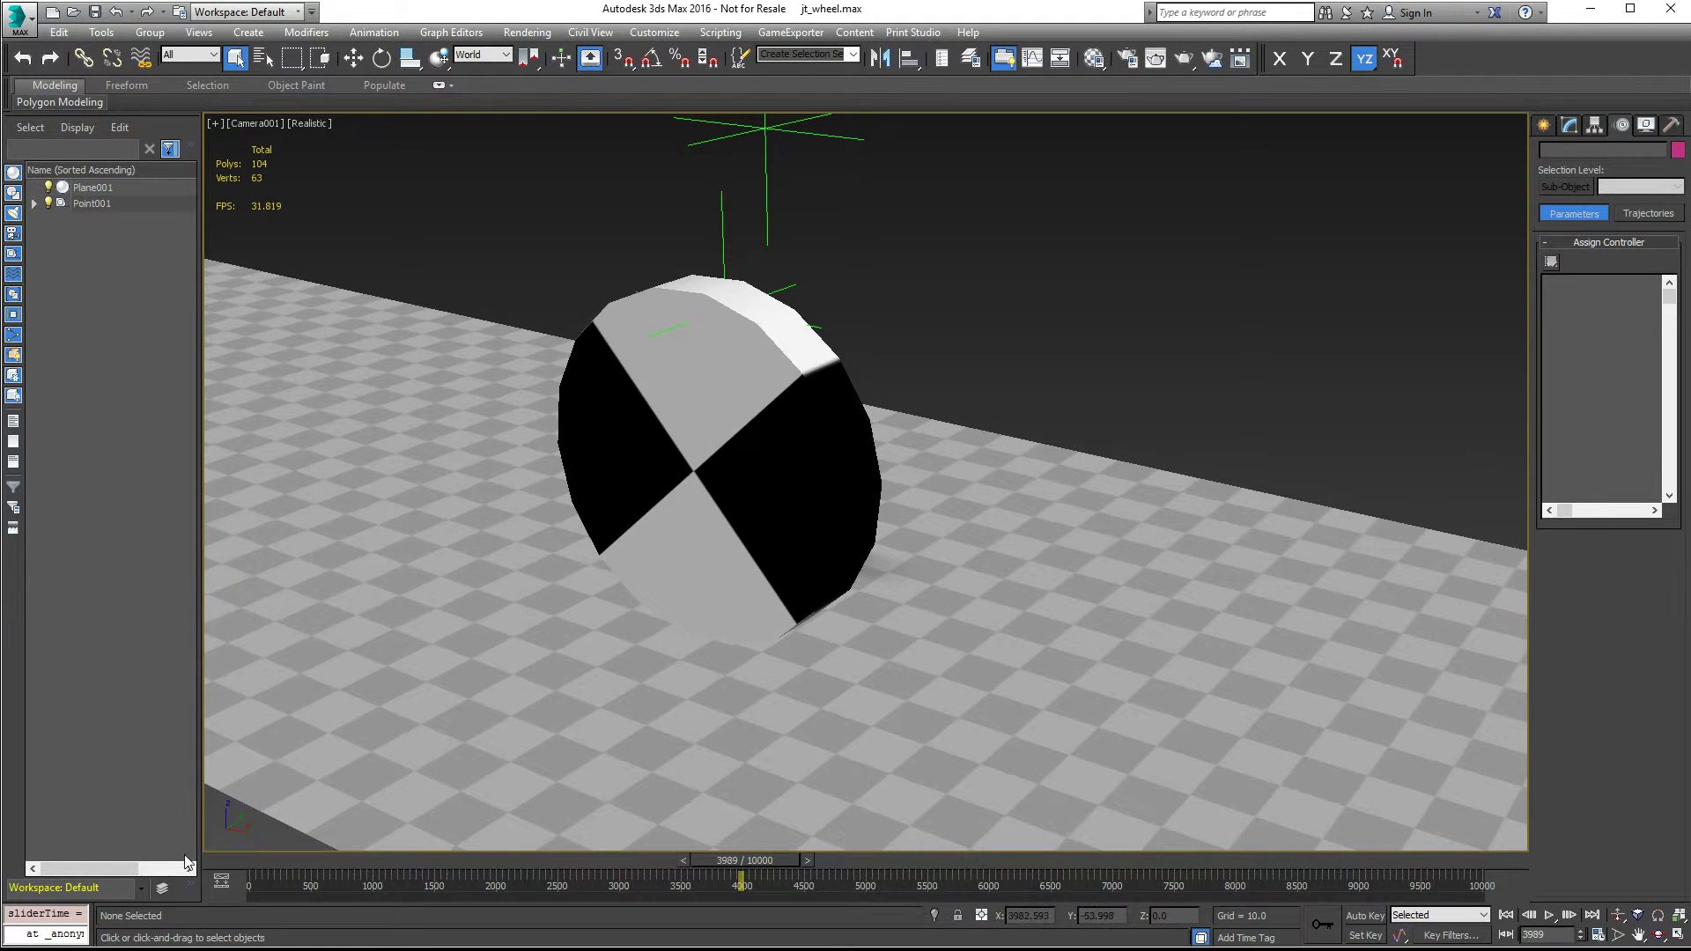
{"action": "left_click", "coordinate": [234, 862]}
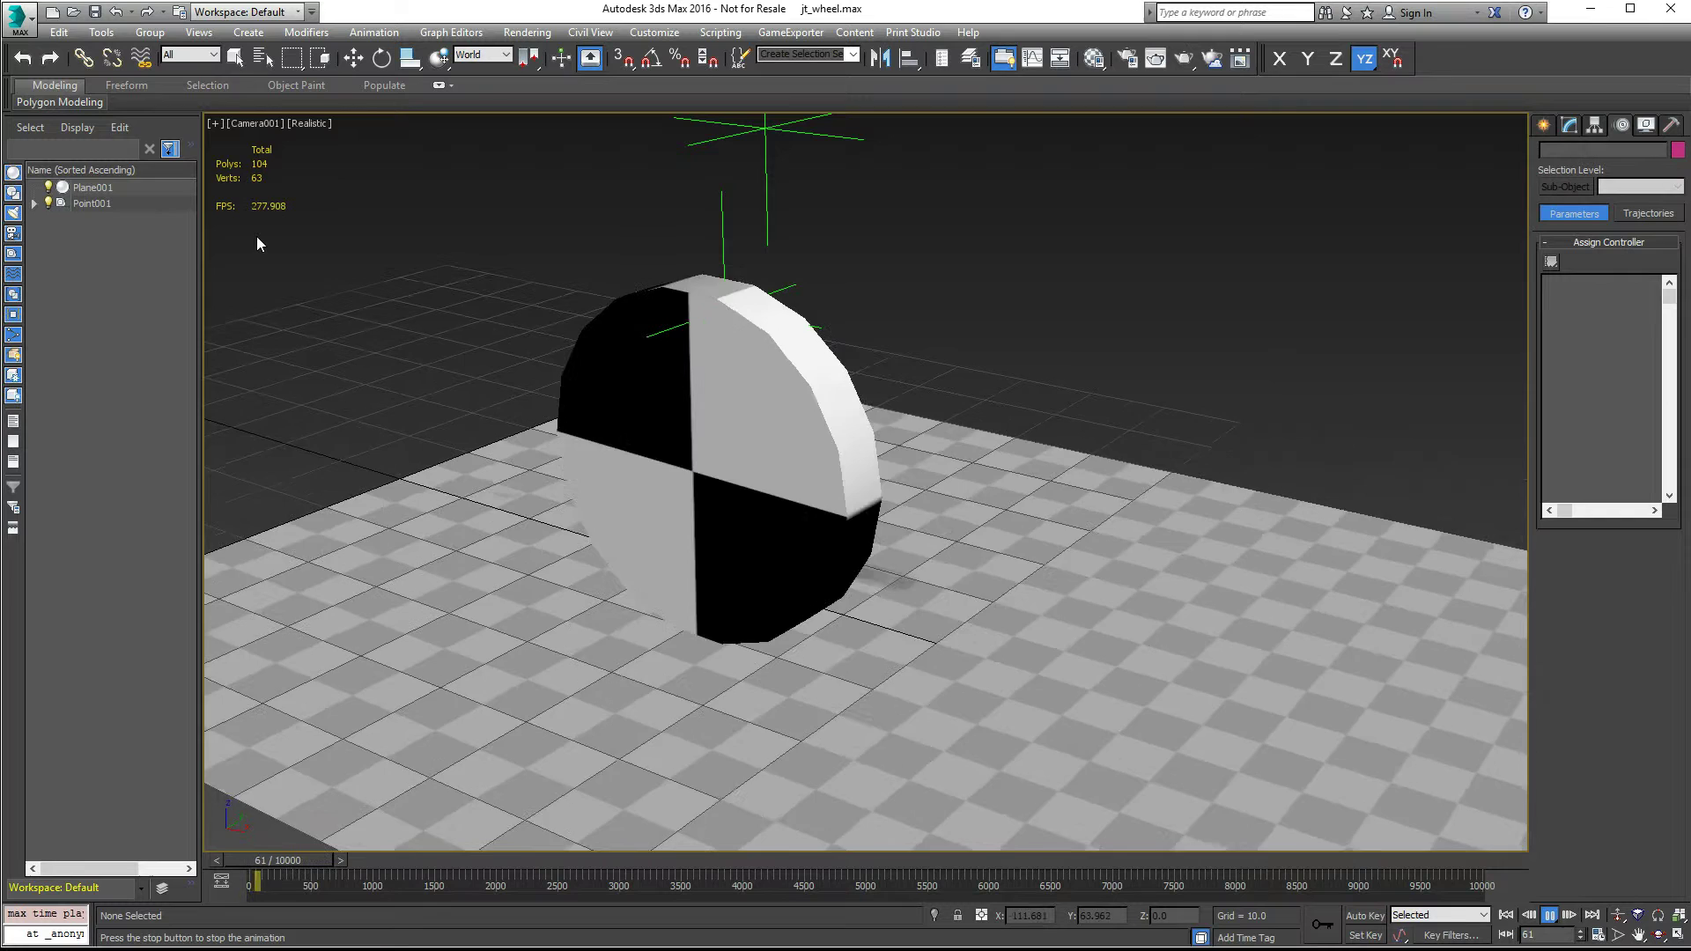
{"action": "left_click_drag", "start_coordinate": [671, 863], "coordinate": [1319, 880]}
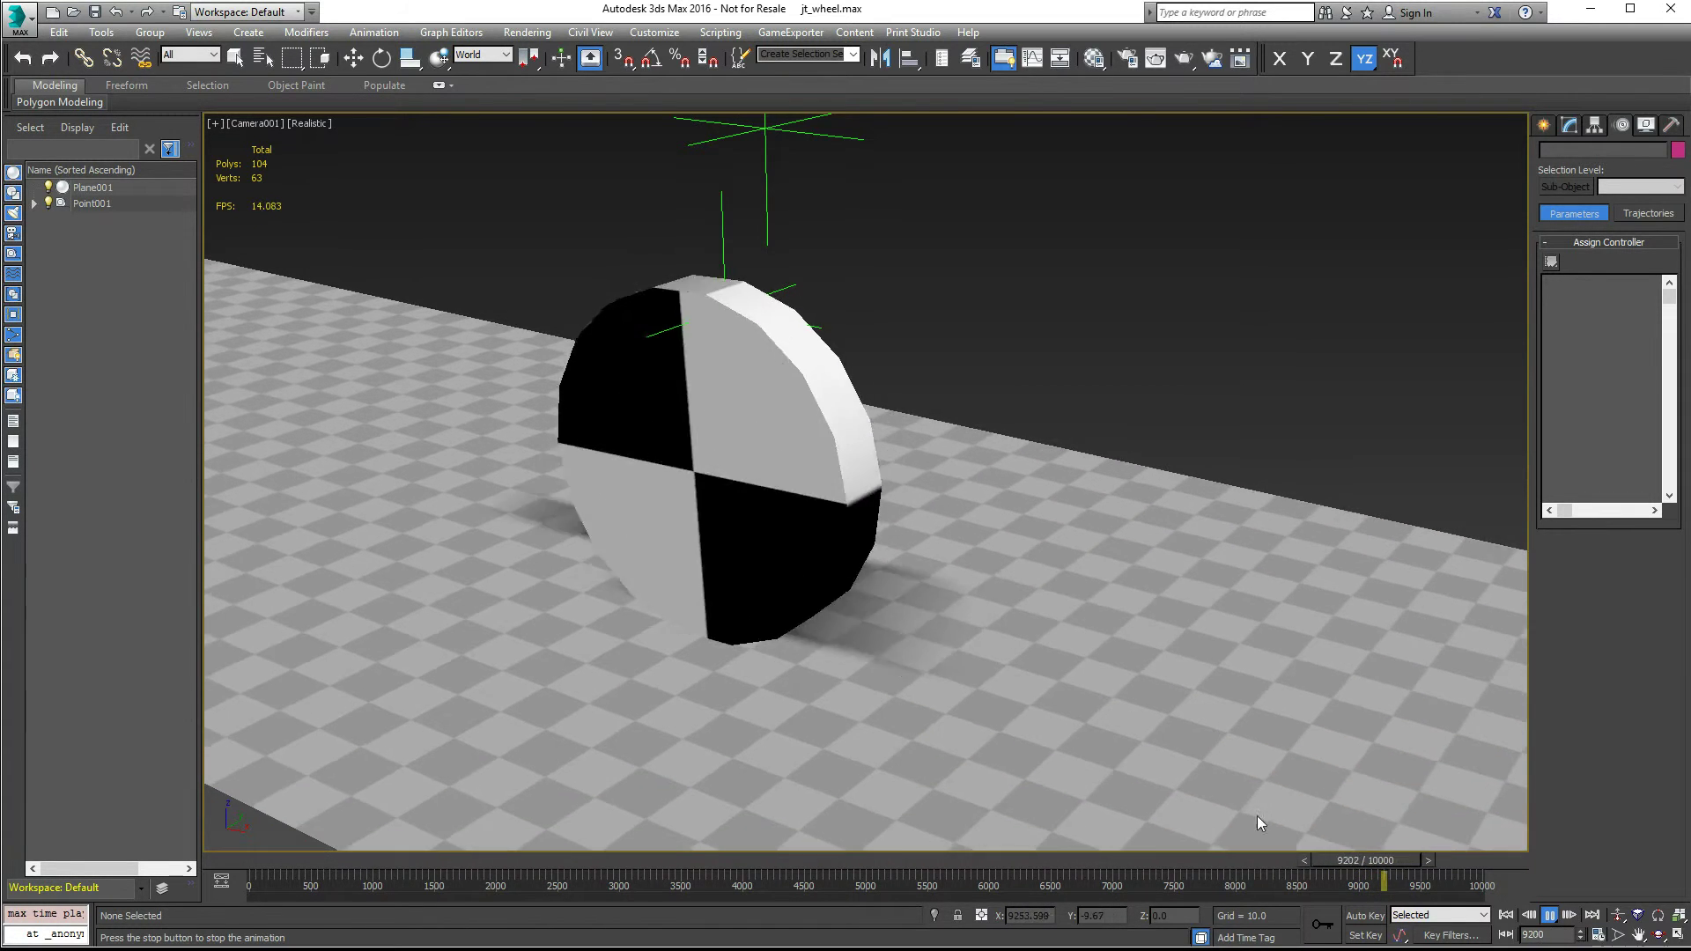
{"action": "key", "text": "slash"}
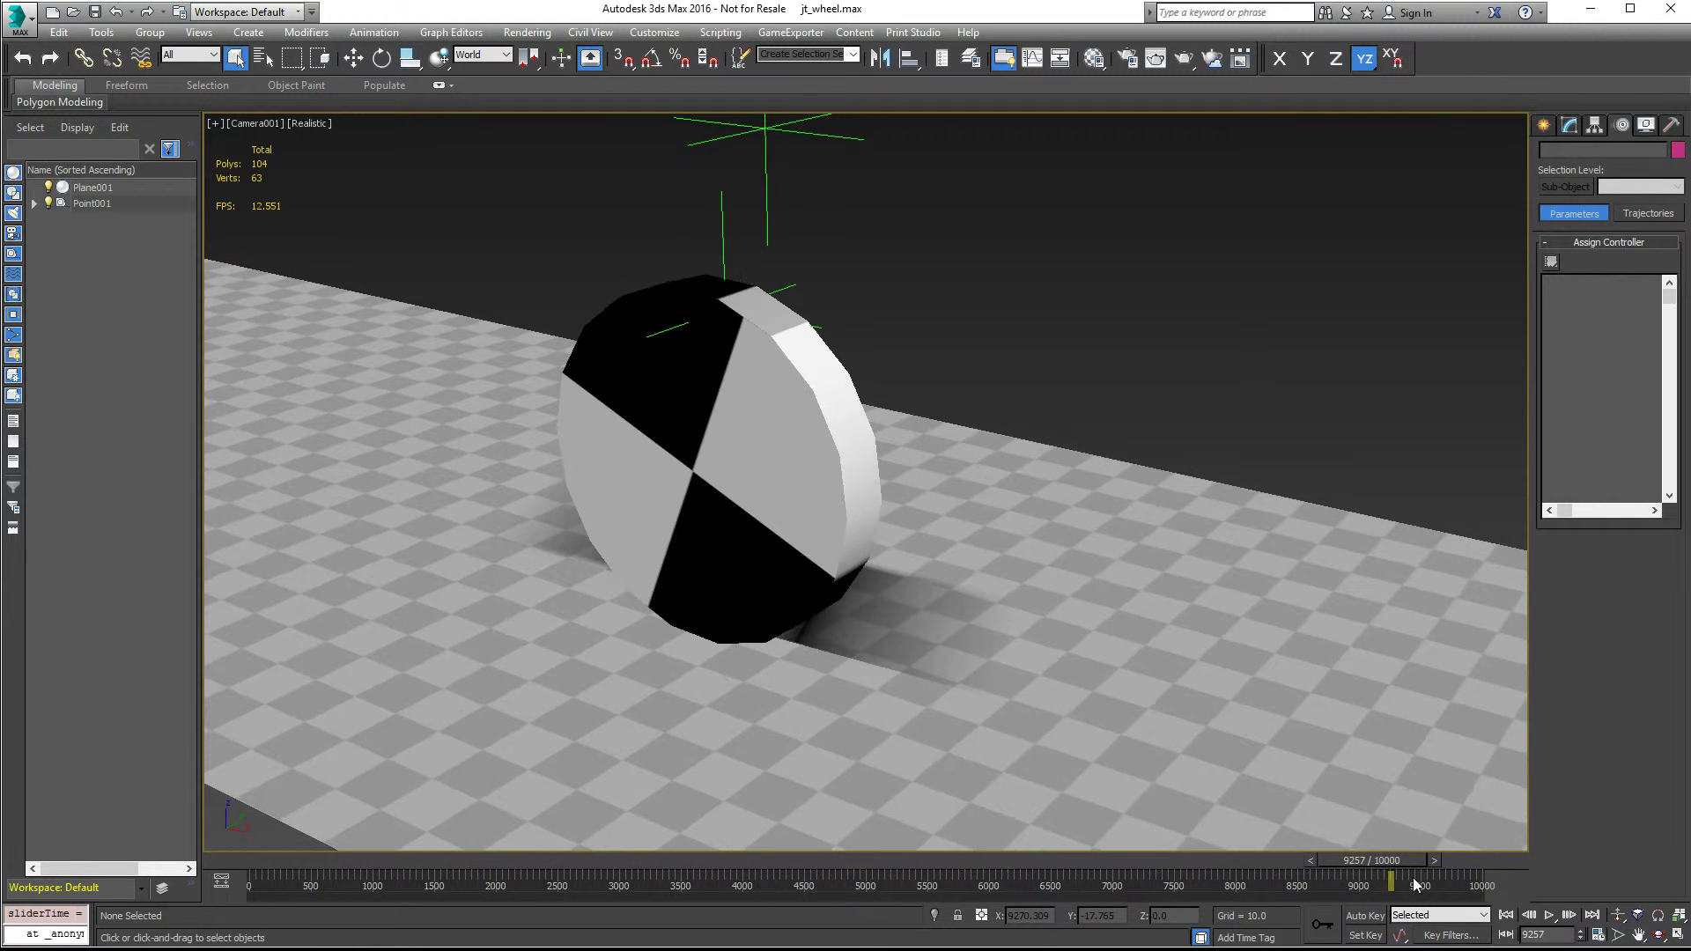
Step: Open the Max Creation Graph Editor and display the jt_wheel2.maxtool graph
{"action": "left_click", "coordinate": [738, 33]}
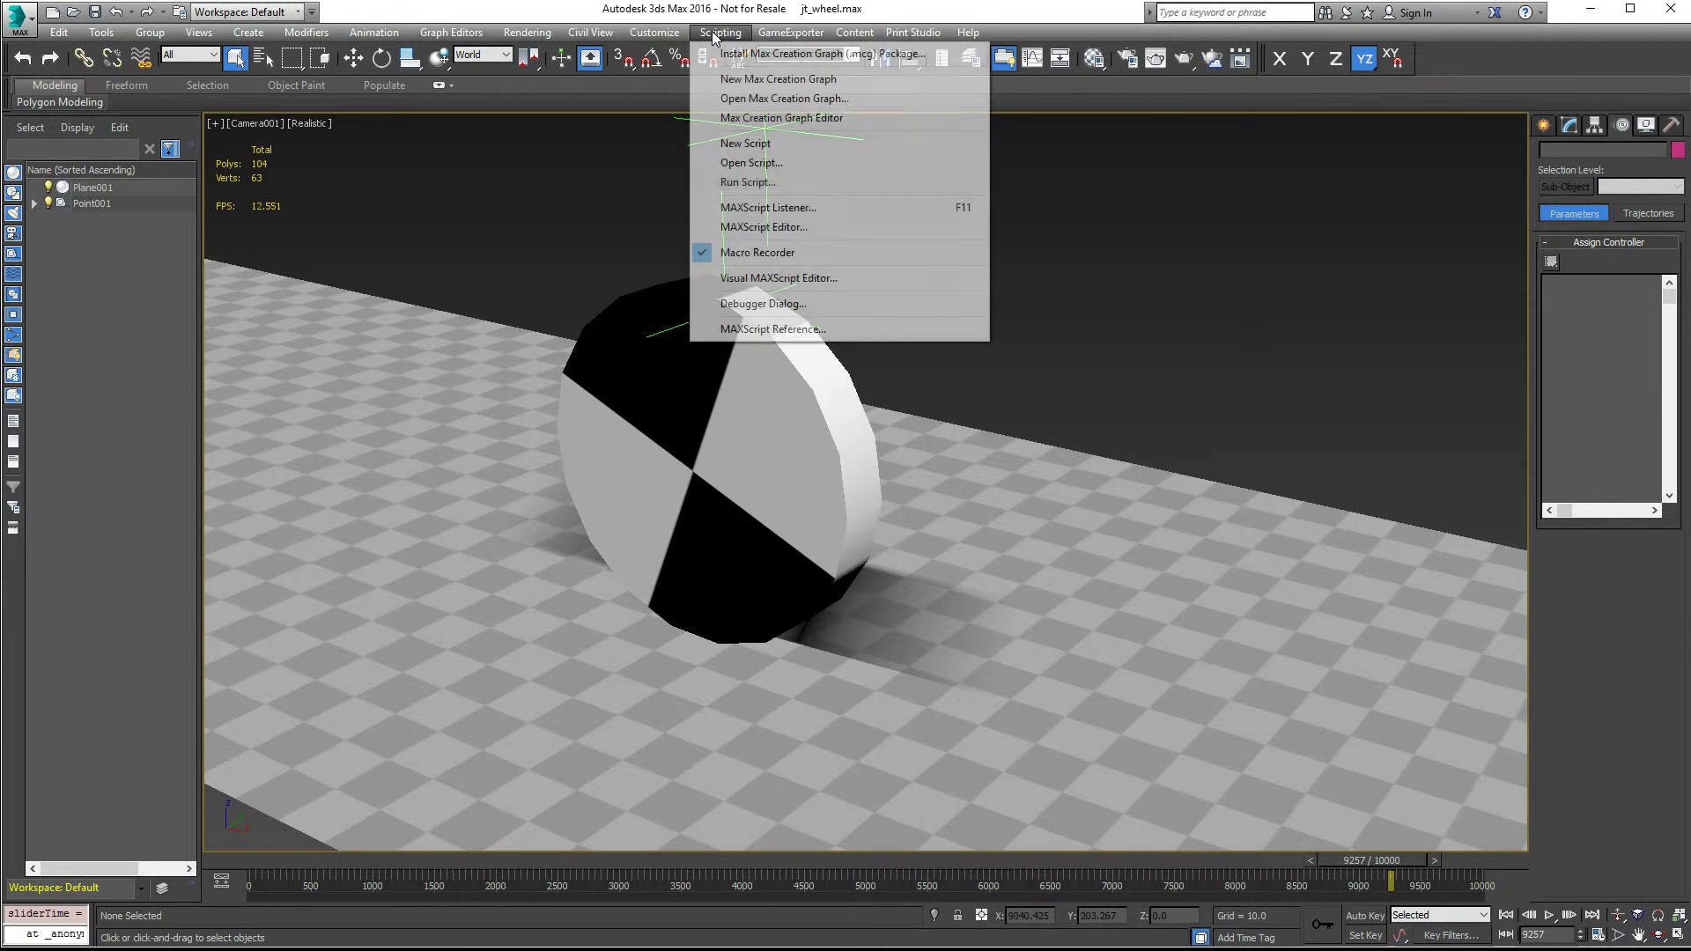
{"action": "left_click", "coordinate": [837, 119]}
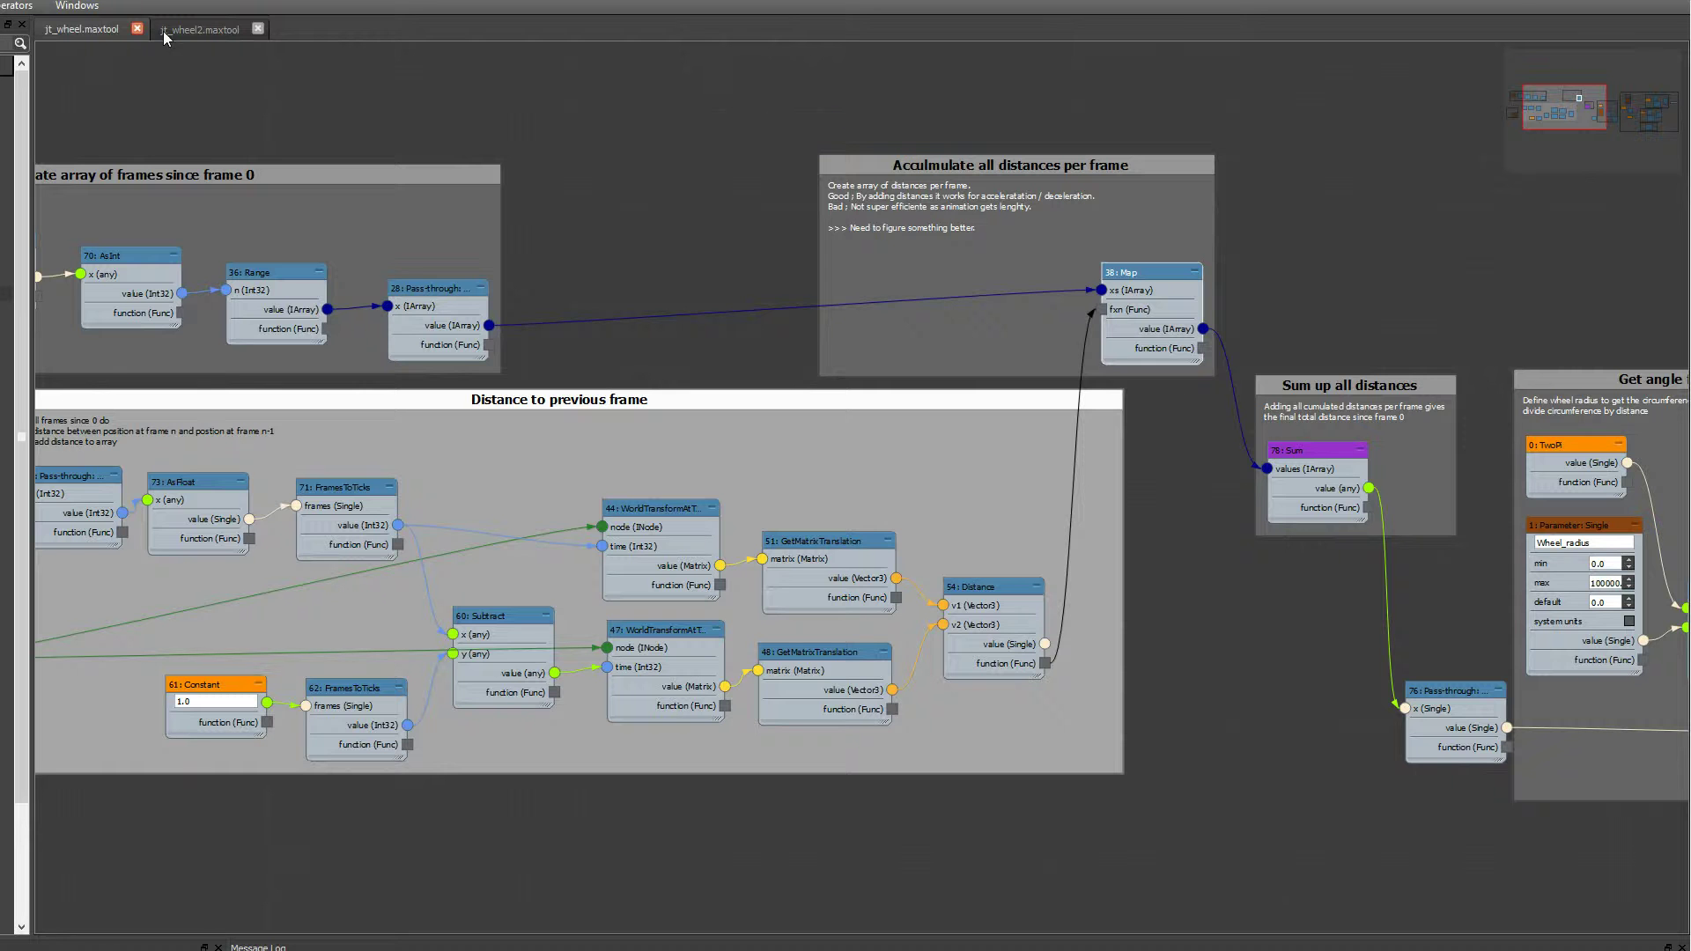
{"action": "left_click", "coordinate": [199, 30]}
Step: Examine the distance history caching group, its CreateCache inputs and the ExtractCurrentValueFromCache node it feeds
{"action": "middle_click_drag", "start_coordinate": [462, 362], "coordinate": [798, 317]}
{"action": "scroll", "coordinate": [689, 361], "scroll_direction": "down", "scroll_amount": 3}
{"action": "scroll", "coordinate": [995, 335], "scroll_direction": "up", "scroll_amount": 1}
{"action": "middle_click_drag", "start_coordinate": [997, 335], "coordinate": [687, 232]}
{"action": "scroll", "coordinate": [871, 252], "scroll_direction": "up", "scroll_amount": 3}
{"action": "scroll", "coordinate": [809, 280], "scroll_direction": "up", "scroll_amount": 2}
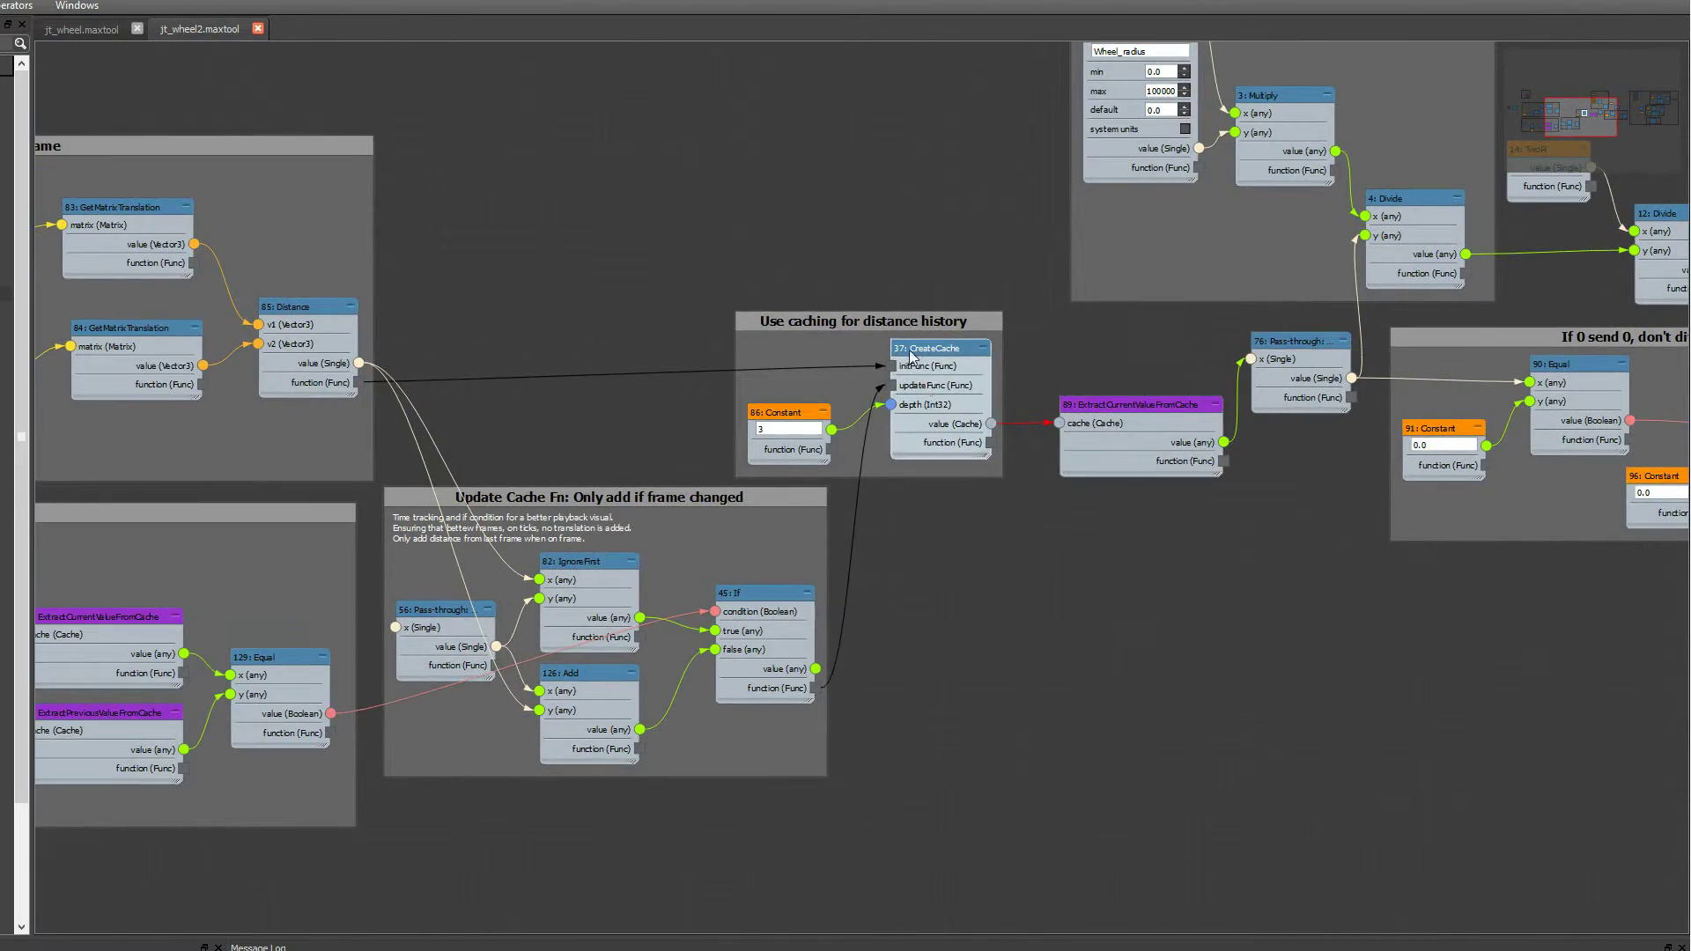
{"action": "scroll", "coordinate": [911, 356], "scroll_direction": "up", "scroll_amount": 2}
{"action": "middle_click_drag", "start_coordinate": [517, 268], "coordinate": [1127, 243]}
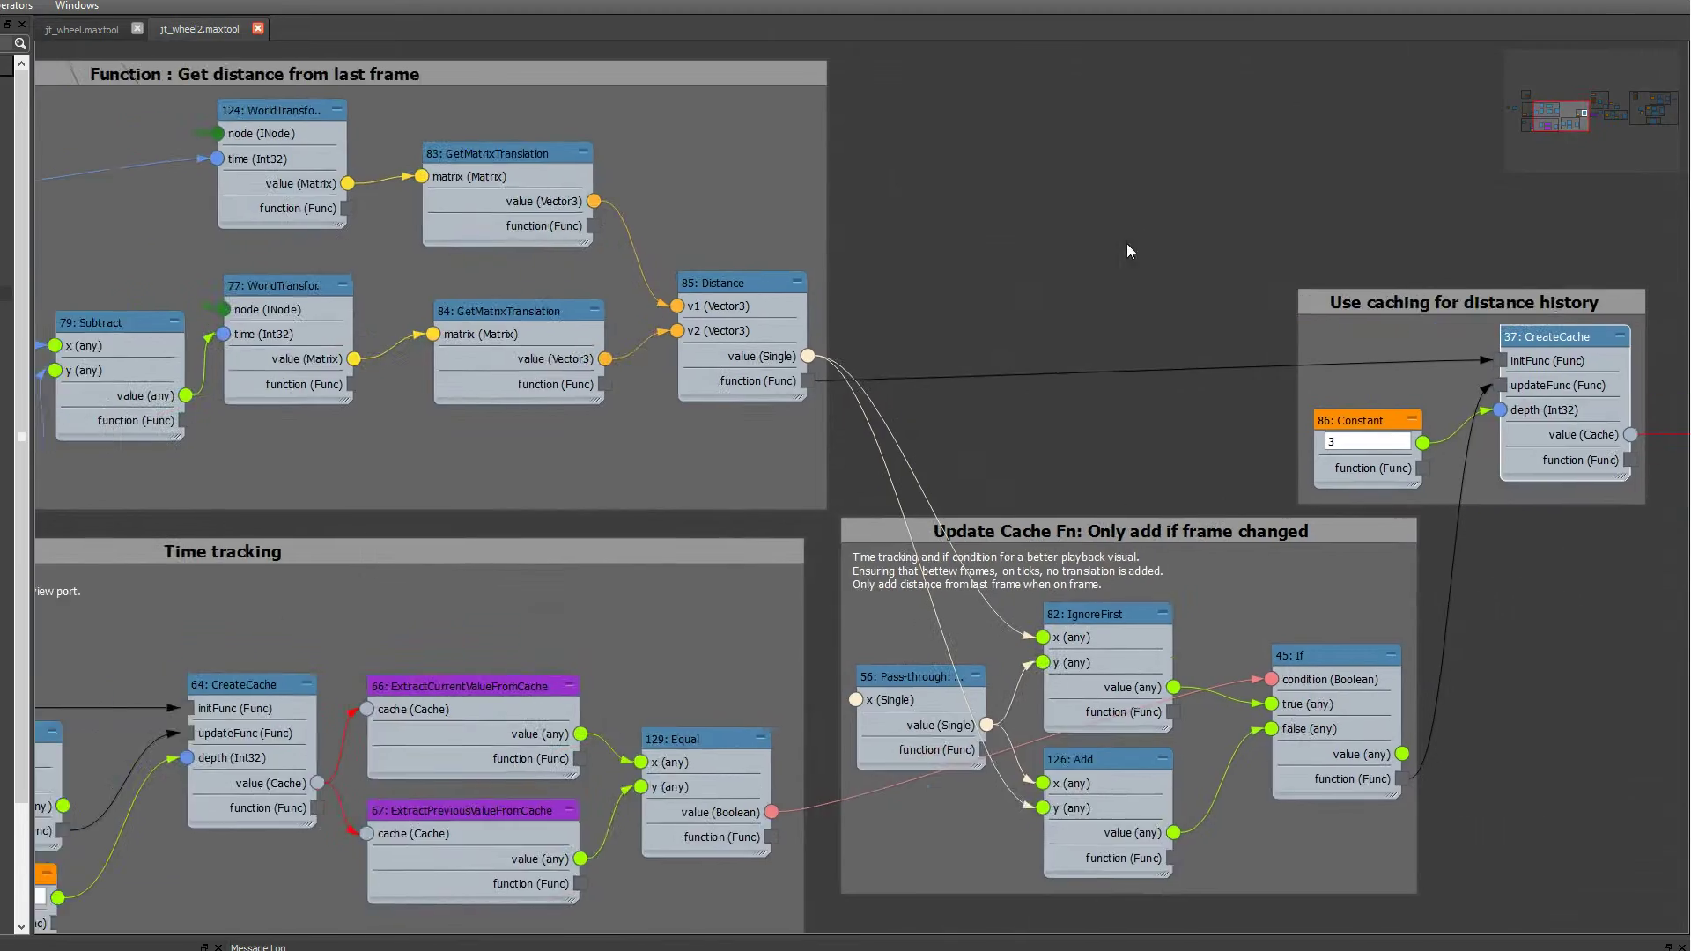
{"action": "scroll", "coordinate": [1101, 243], "scroll_direction": "down", "scroll_amount": 1}
{"action": "middle_click_drag", "start_coordinate": [980, 280], "coordinate": [621, 356]}
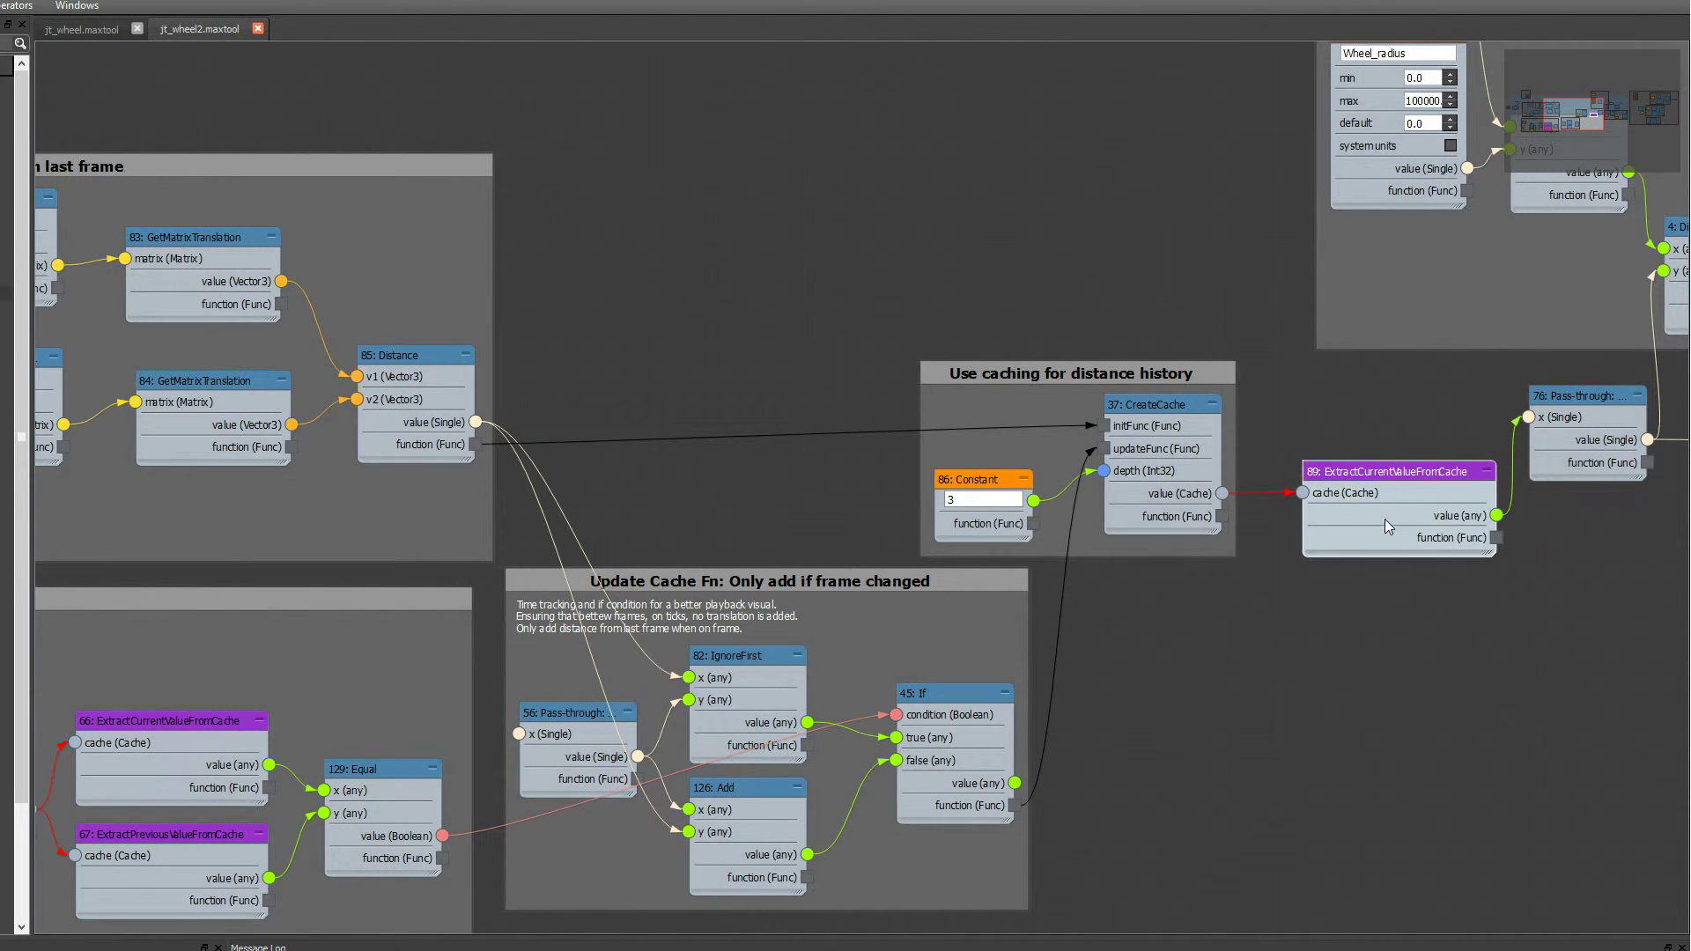
{"action": "middle_click_drag", "start_coordinate": [1473, 417], "coordinate": [1109, 425]}
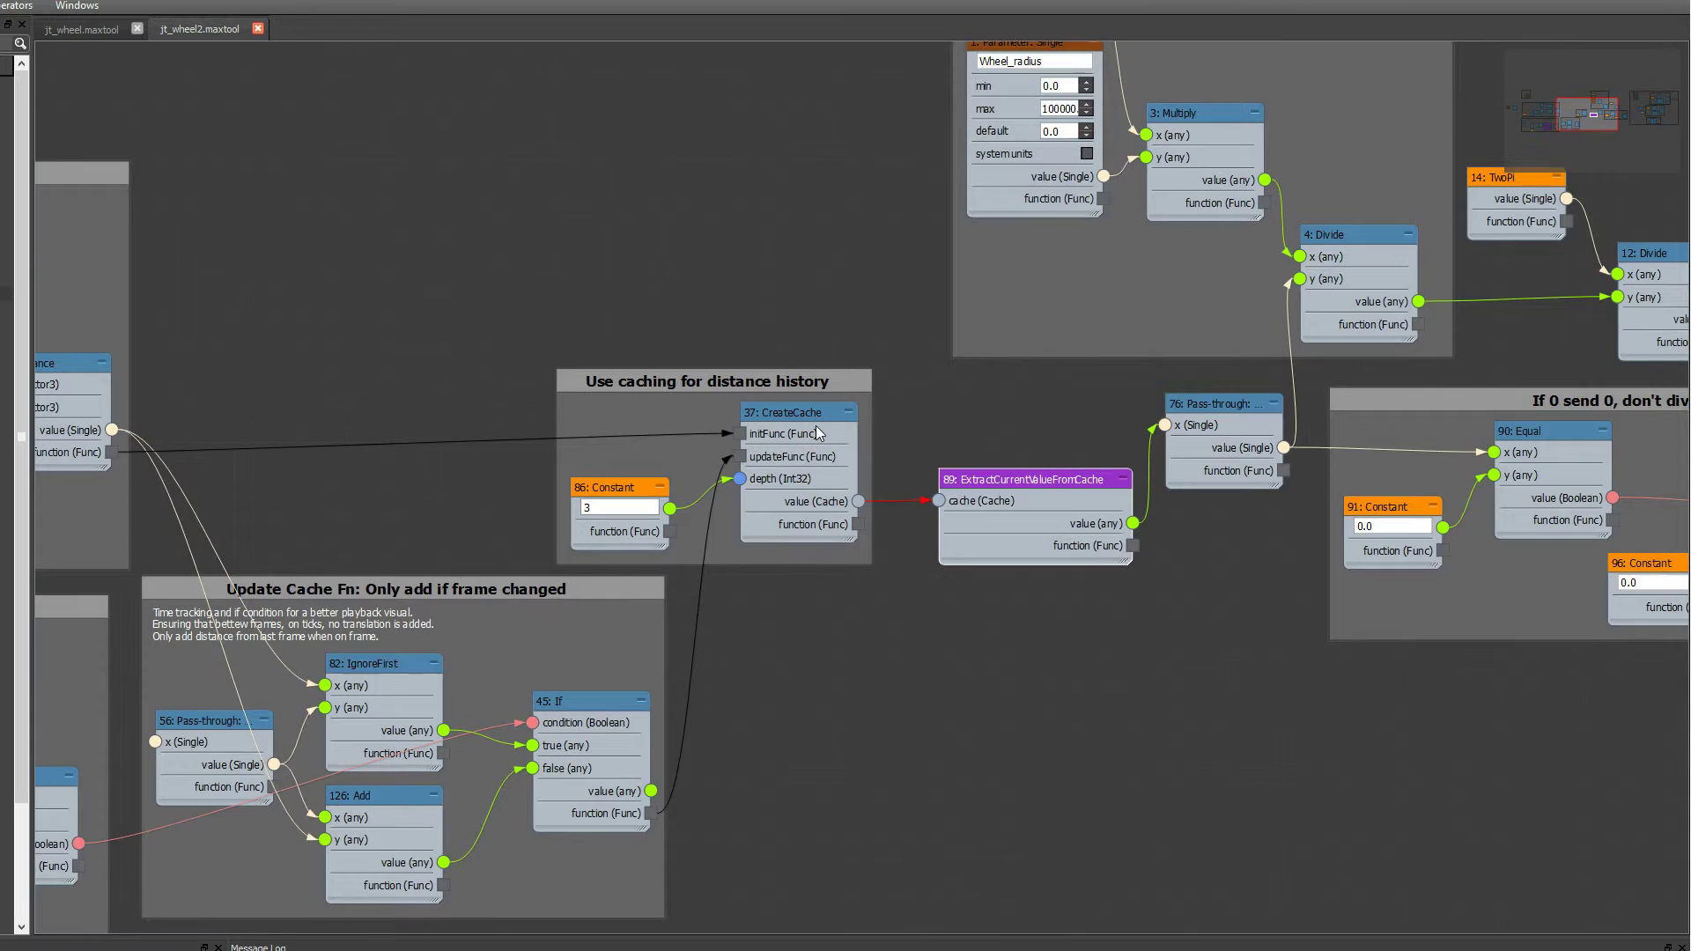
Step: Examine the groups for distance from last frame, time tracking and cache updating, including the Add node
{"action": "middle_click_drag", "start_coordinate": [457, 268], "coordinate": [1329, 292]}
{"action": "middle_click_drag", "start_coordinate": [1052, 401], "coordinate": [1243, 308]}
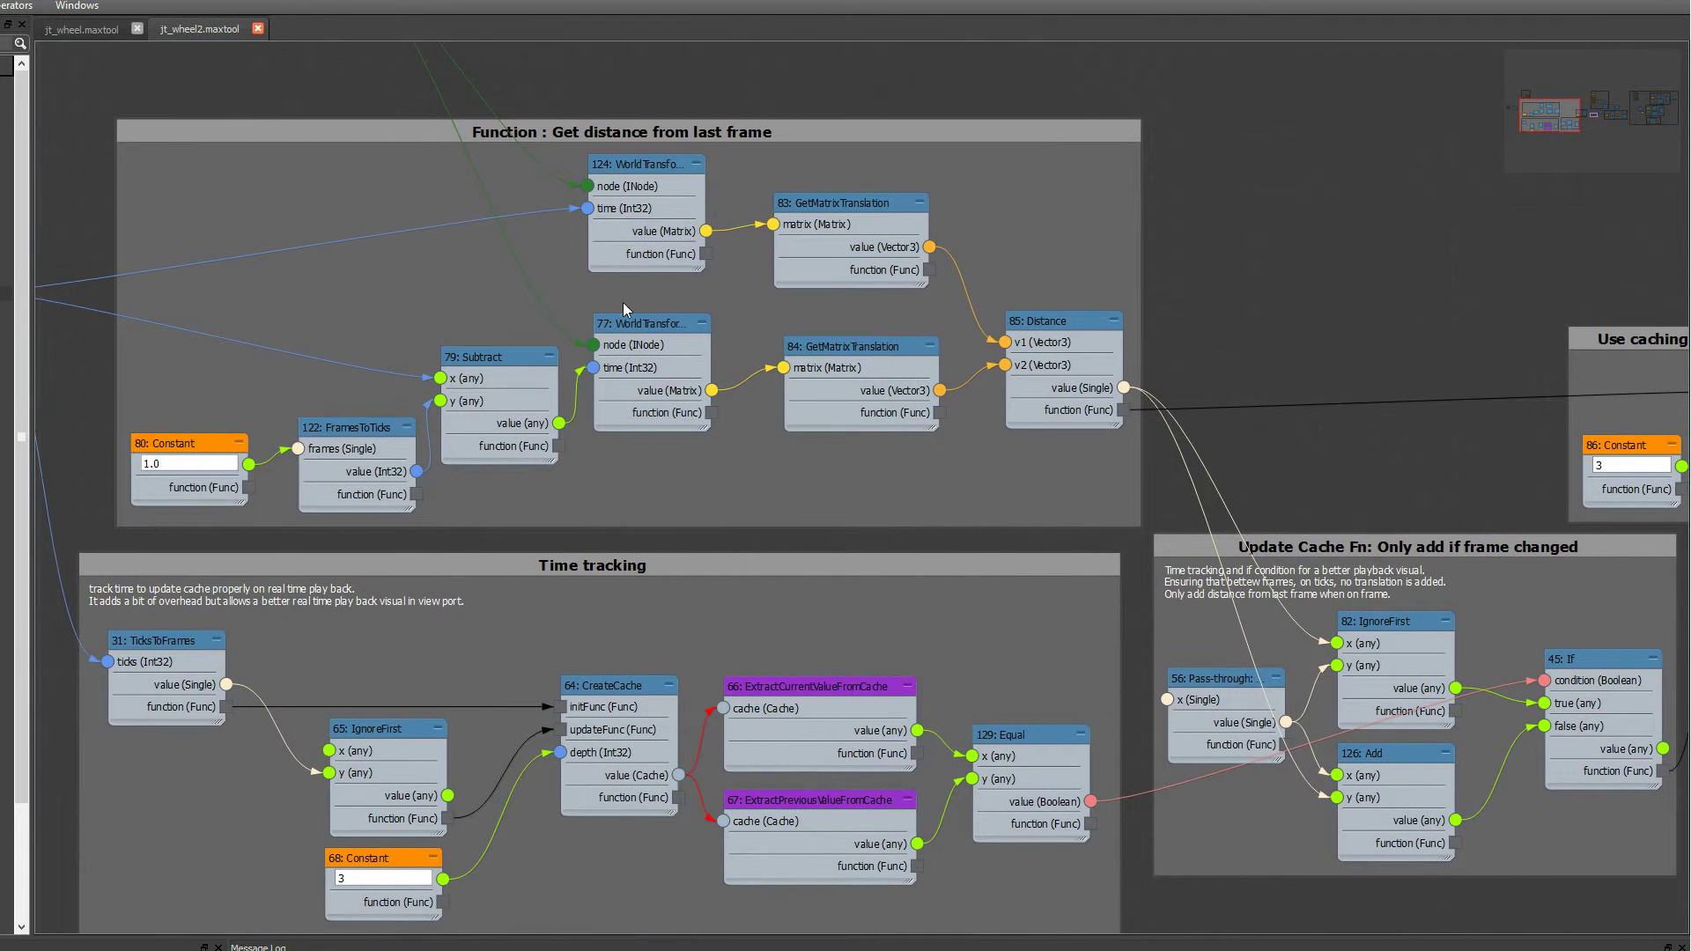
{"action": "middle_click_drag", "start_coordinate": [1121, 282], "coordinate": [1050, 451]}
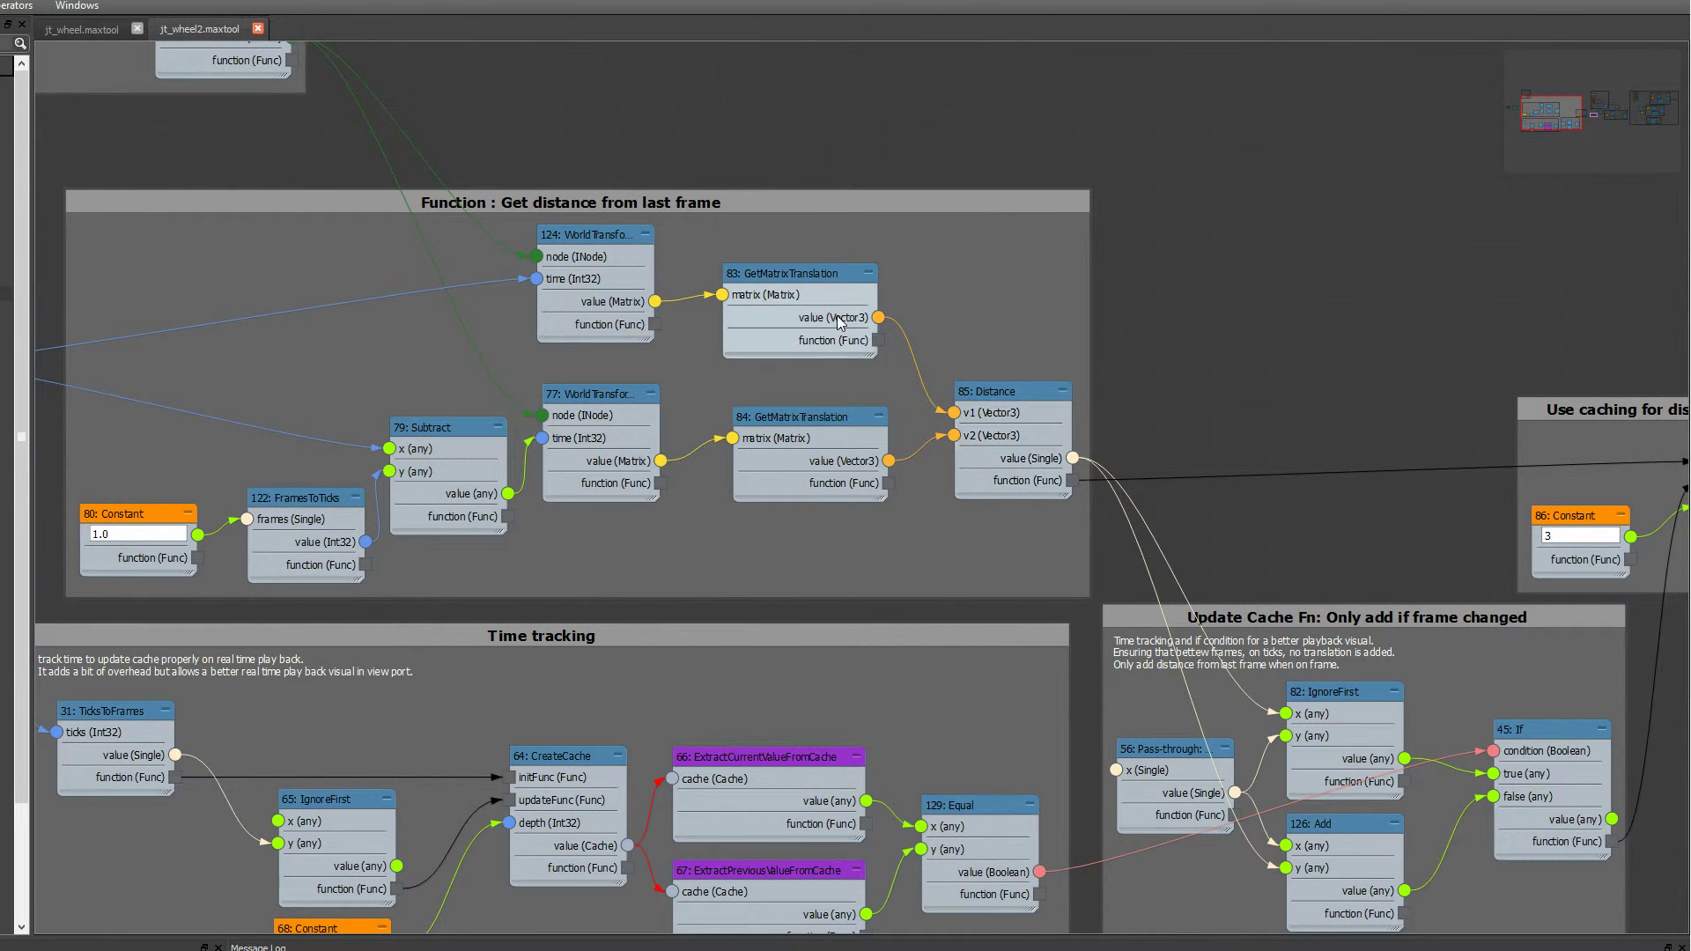
{"action": "middle_click_drag", "start_coordinate": [839, 322], "coordinate": [1038, 322]}
{"action": "middle_click_drag", "start_coordinate": [1377, 268], "coordinate": [942, 198]}
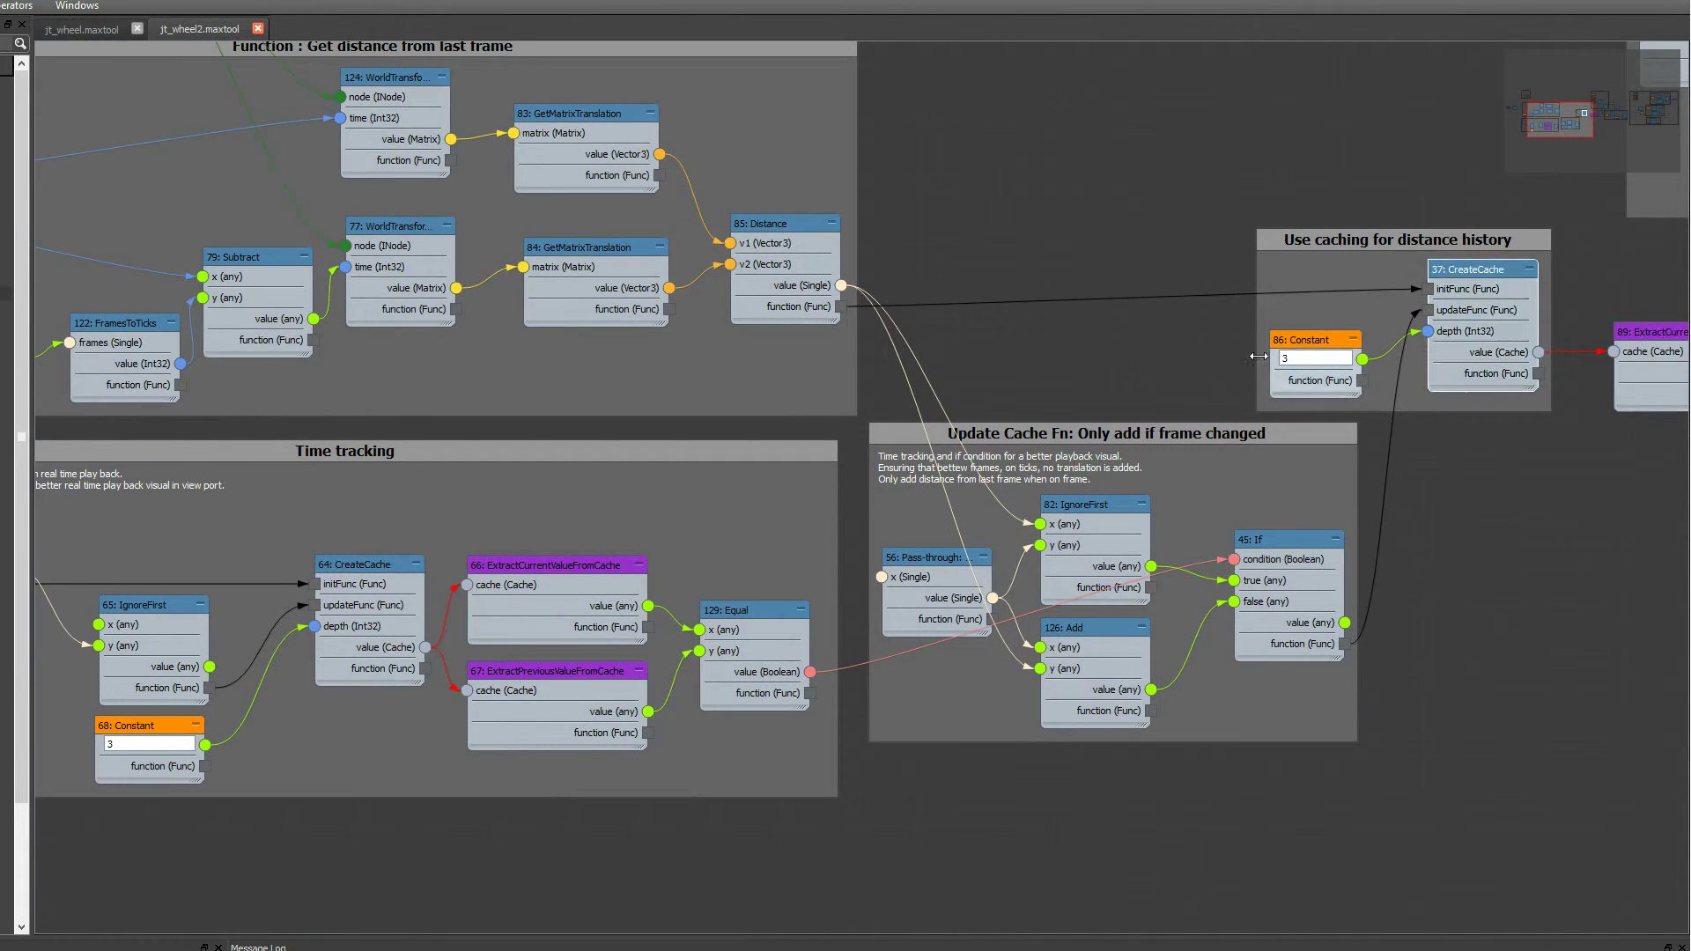
{"action": "scroll", "coordinate": [1139, 383], "scroll_direction": "up", "scroll_amount": 1}
{"action": "middle_click_drag", "start_coordinate": [1140, 384], "coordinate": [1077, 333]}
{"action": "left_click", "coordinate": [1057, 669]}
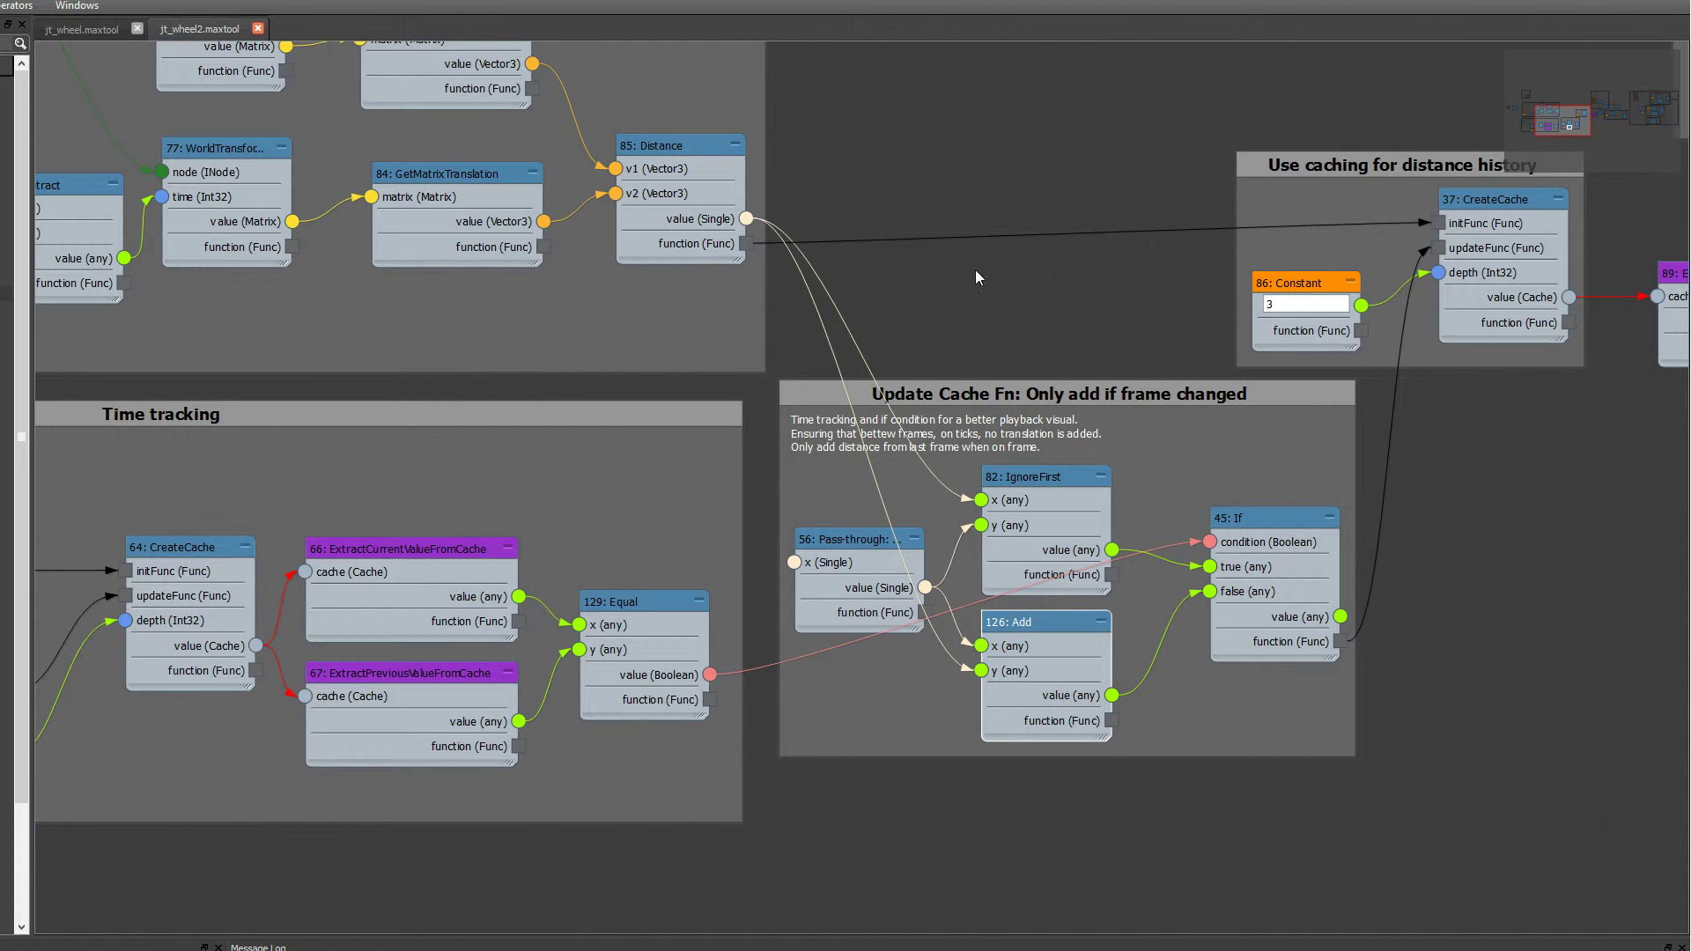
Step: Examine the nodes following the distance cache, including the wheel radius calculation and the divide-by-zero check
{"action": "middle_click_drag", "start_coordinate": [1056, 326], "coordinate": [469, 502]}
{"action": "scroll", "coordinate": [1152, 303], "scroll_direction": "down", "scroll_amount": 1}
{"action": "scroll", "coordinate": [1075, 389], "scroll_direction": "down", "scroll_amount": 1}
{"action": "middle_click_drag", "start_coordinate": [797, 379], "coordinate": [307, 424]}
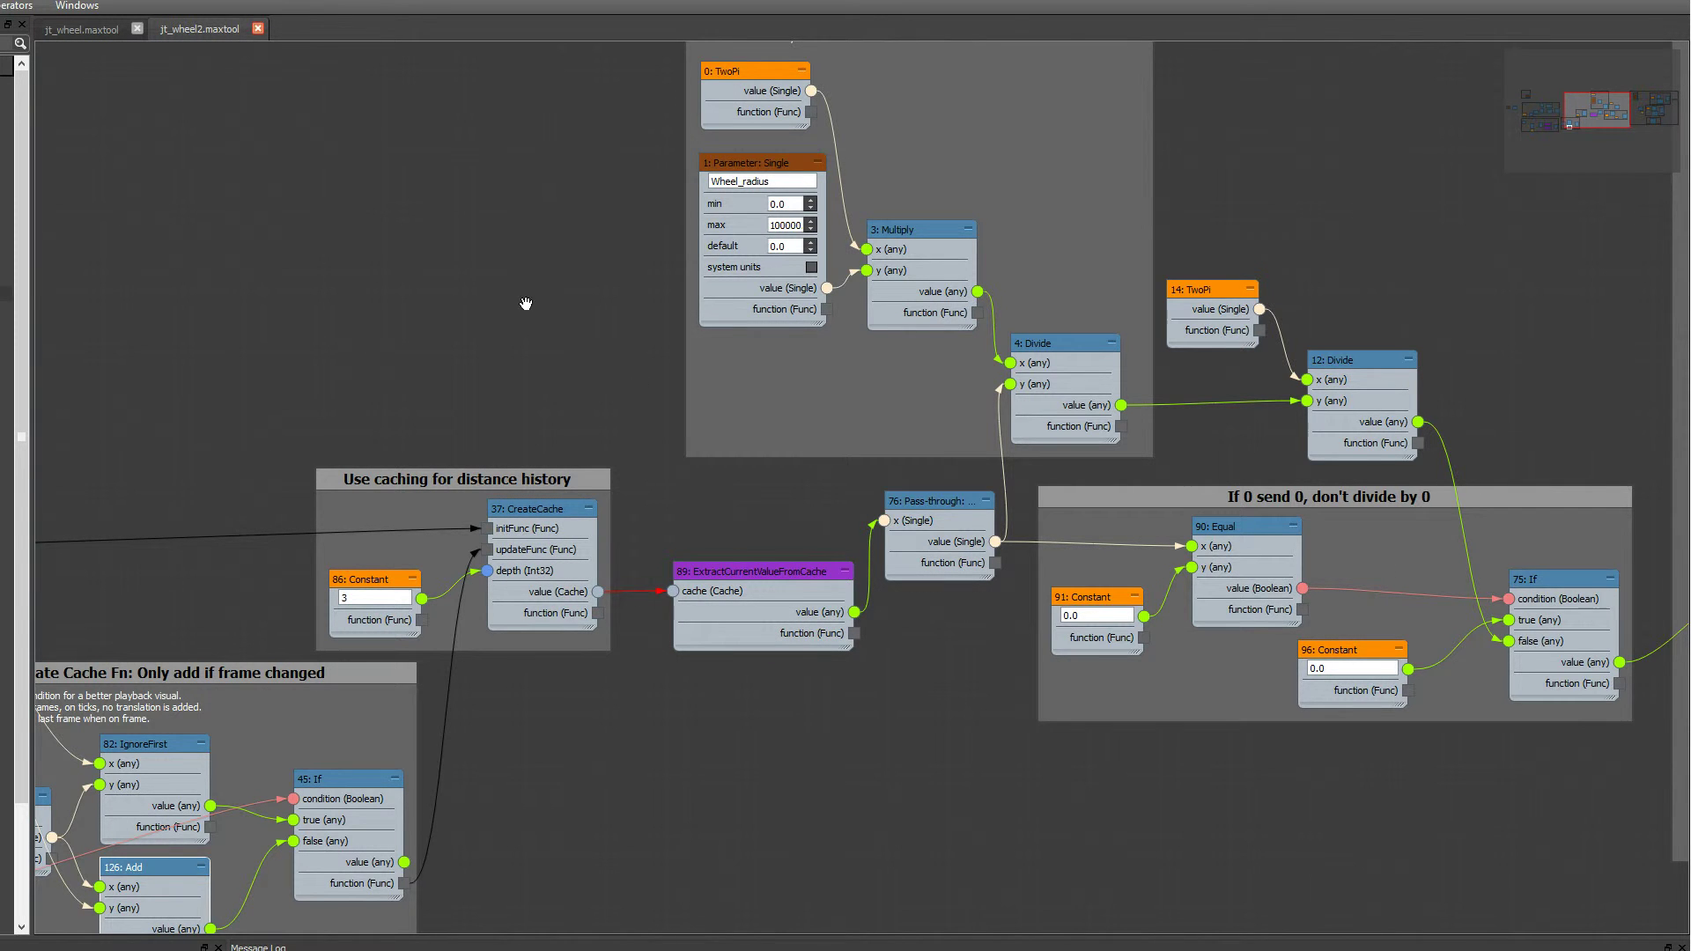
{"action": "middle_click_drag", "start_coordinate": [525, 304], "coordinate": [697, 326]}
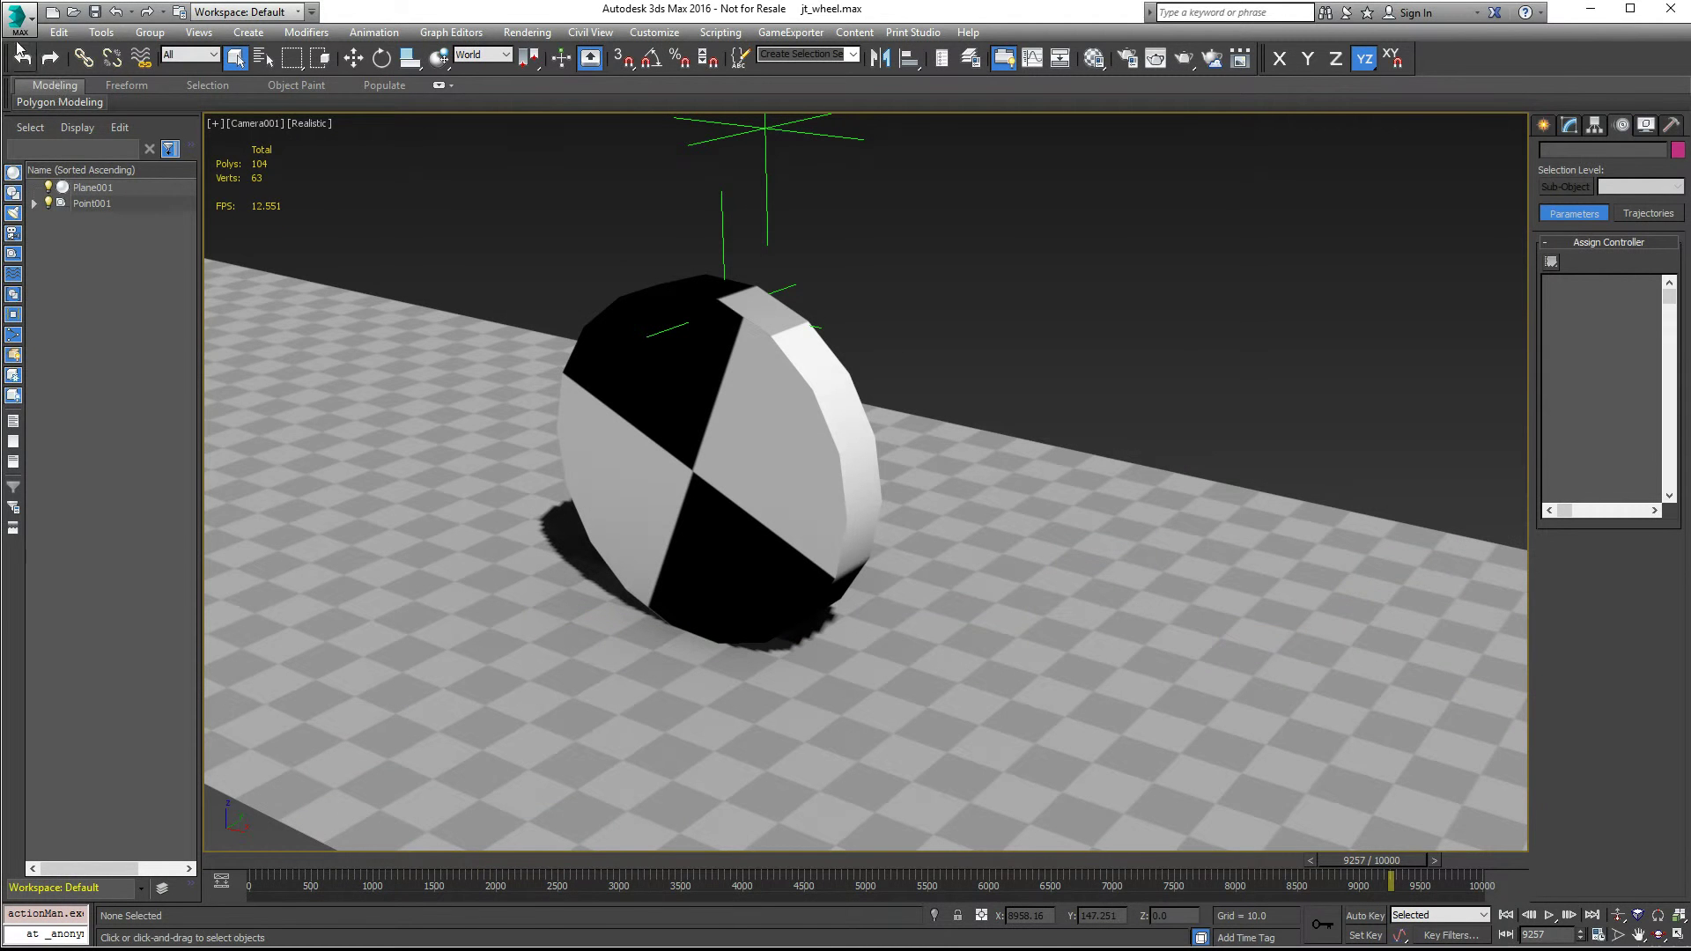
Step: Open the recent scene jt_wheel2.max and scrub its animation back to frame 0
{"action": "left_click", "coordinate": [17, 21]}
{"action": "left_click", "coordinate": [261, 139]}
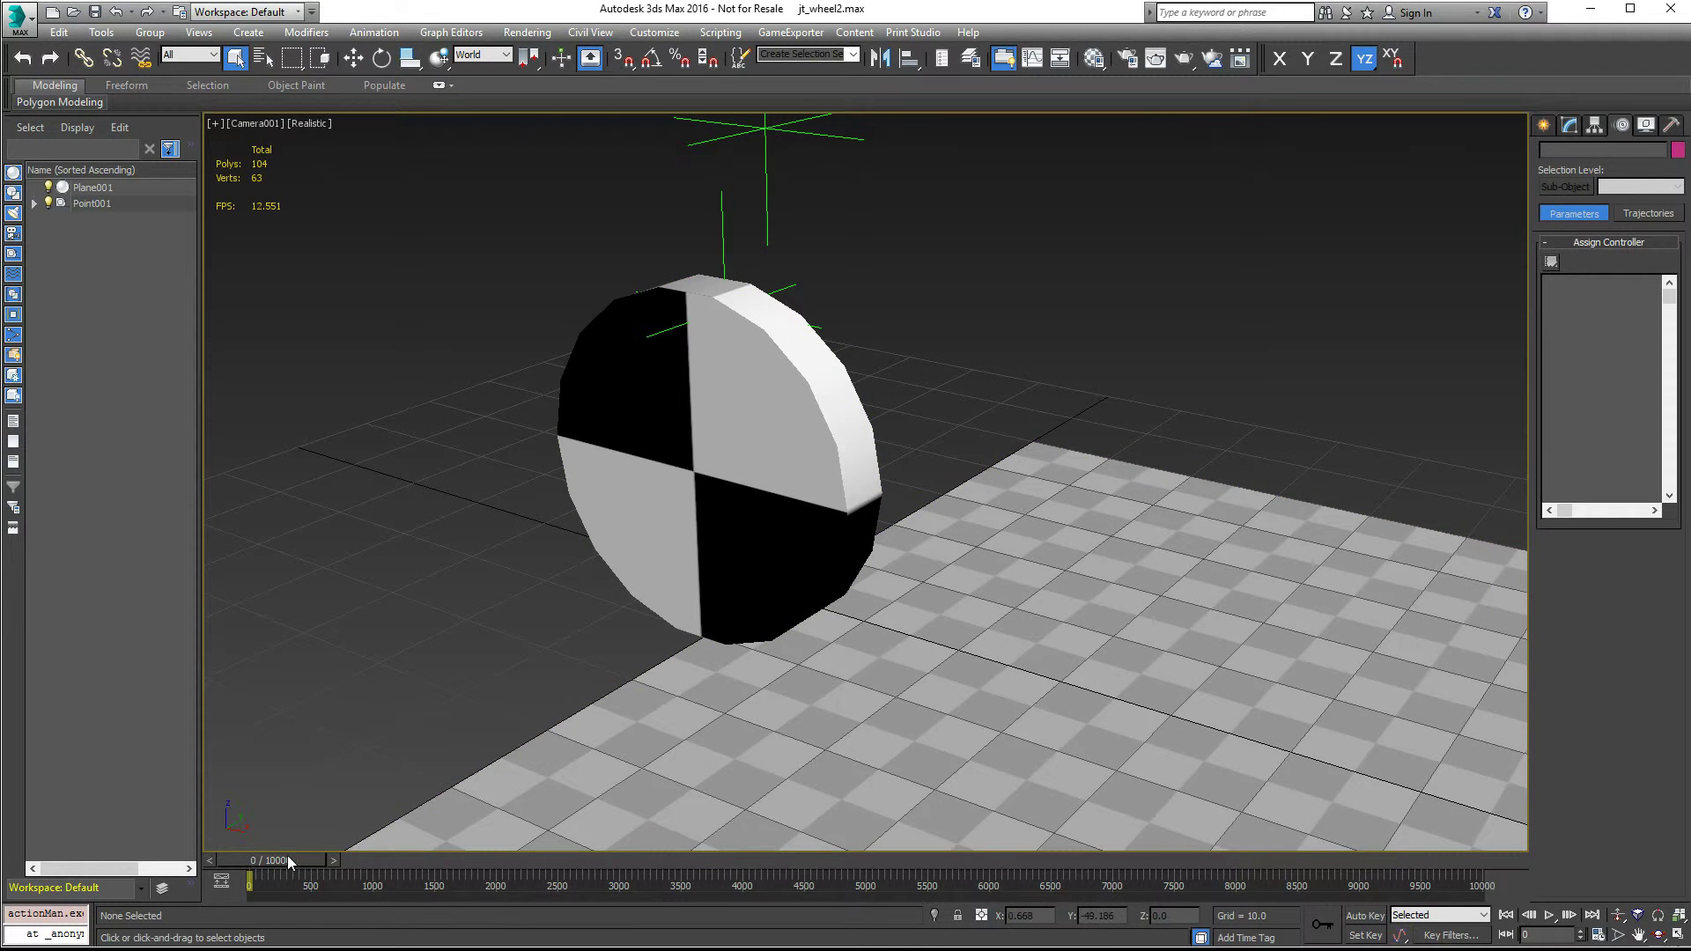
{"action": "left_click_drag", "start_coordinate": [287, 861], "coordinate": [250, 875]}
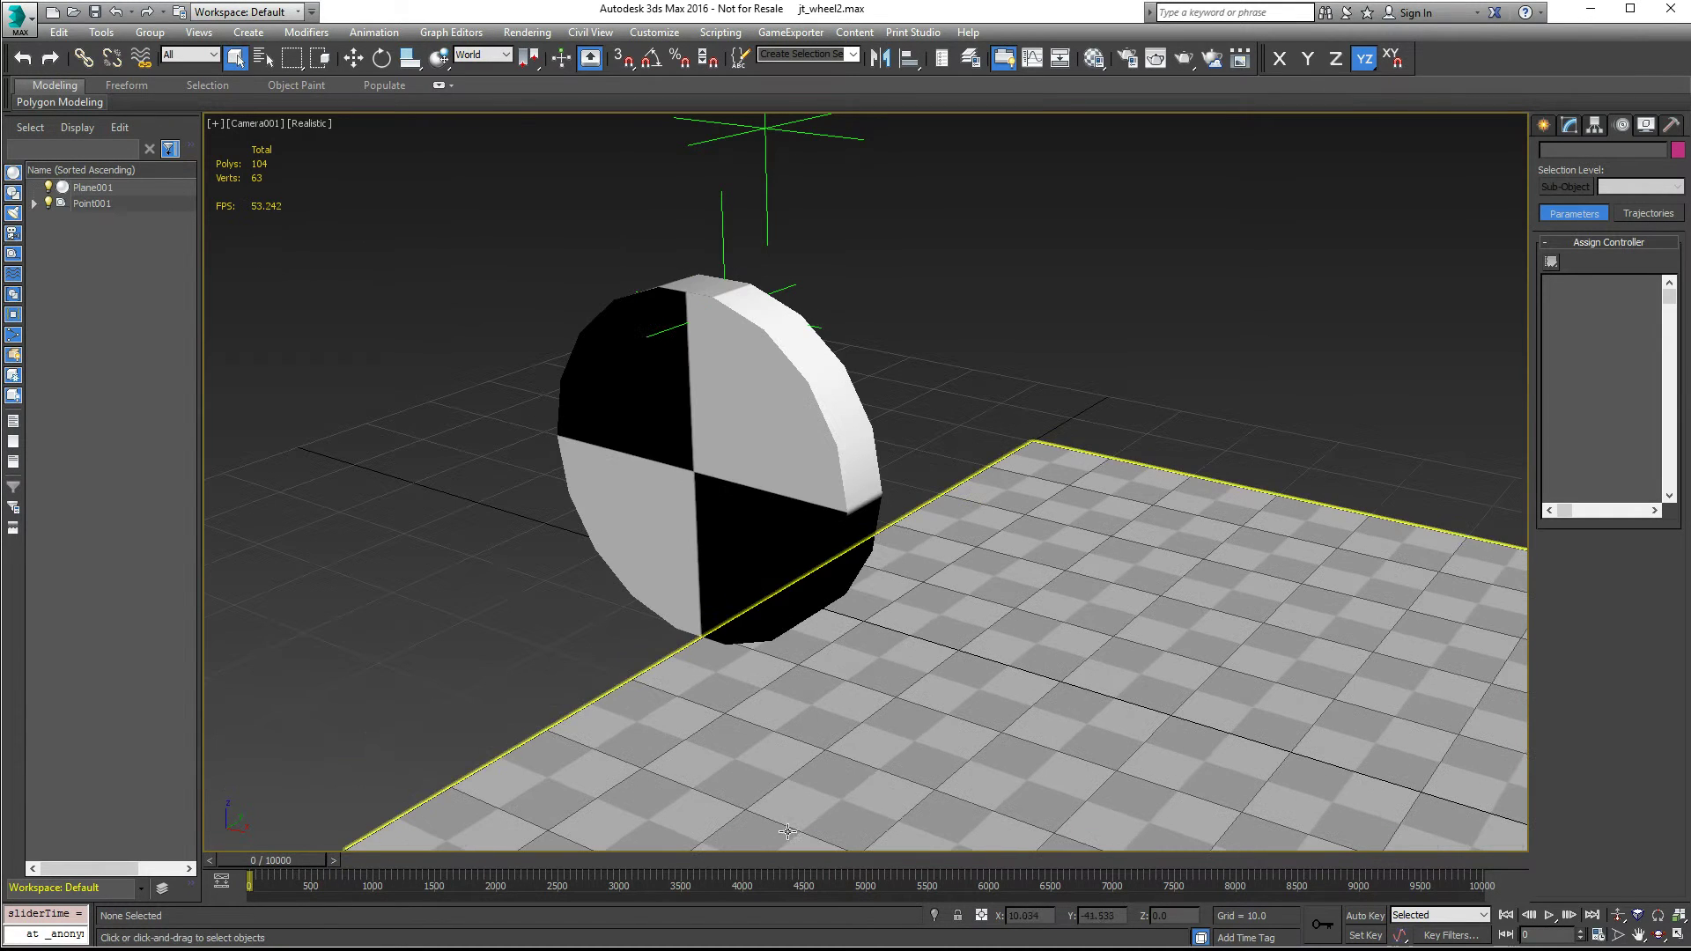
Step: Play the cached wheel animation from the start, jump to frame 9274 and play it from there
{"action": "left_click", "coordinate": [1549, 915]}
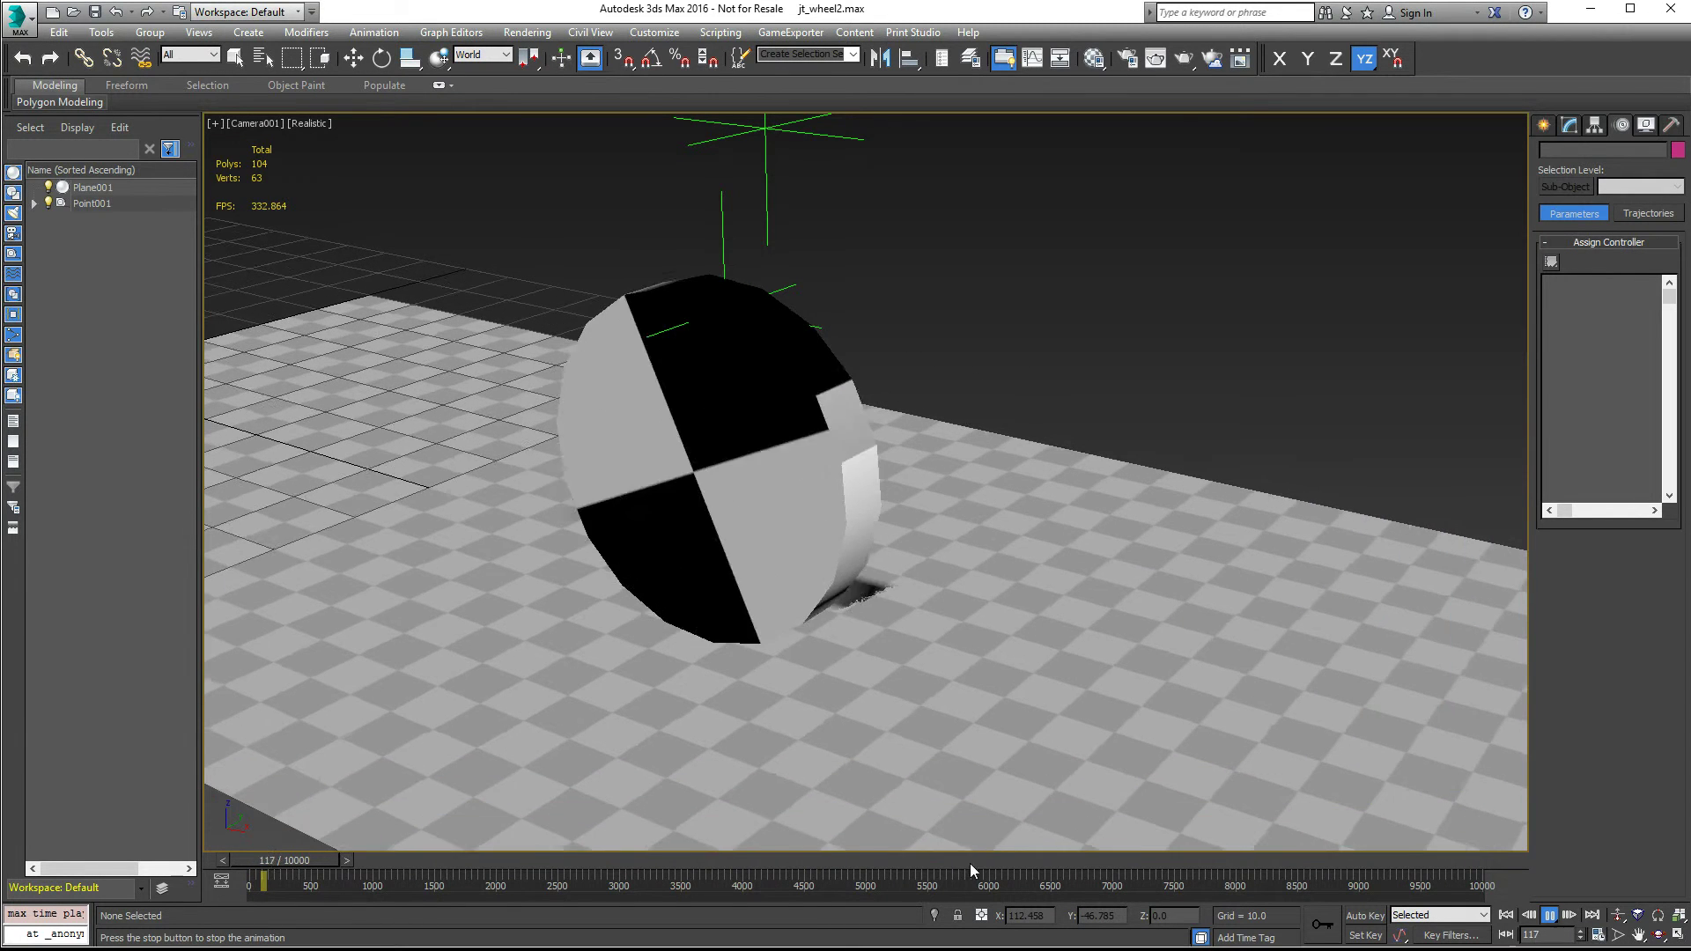
{"action": "left_click", "coordinate": [1411, 863]}
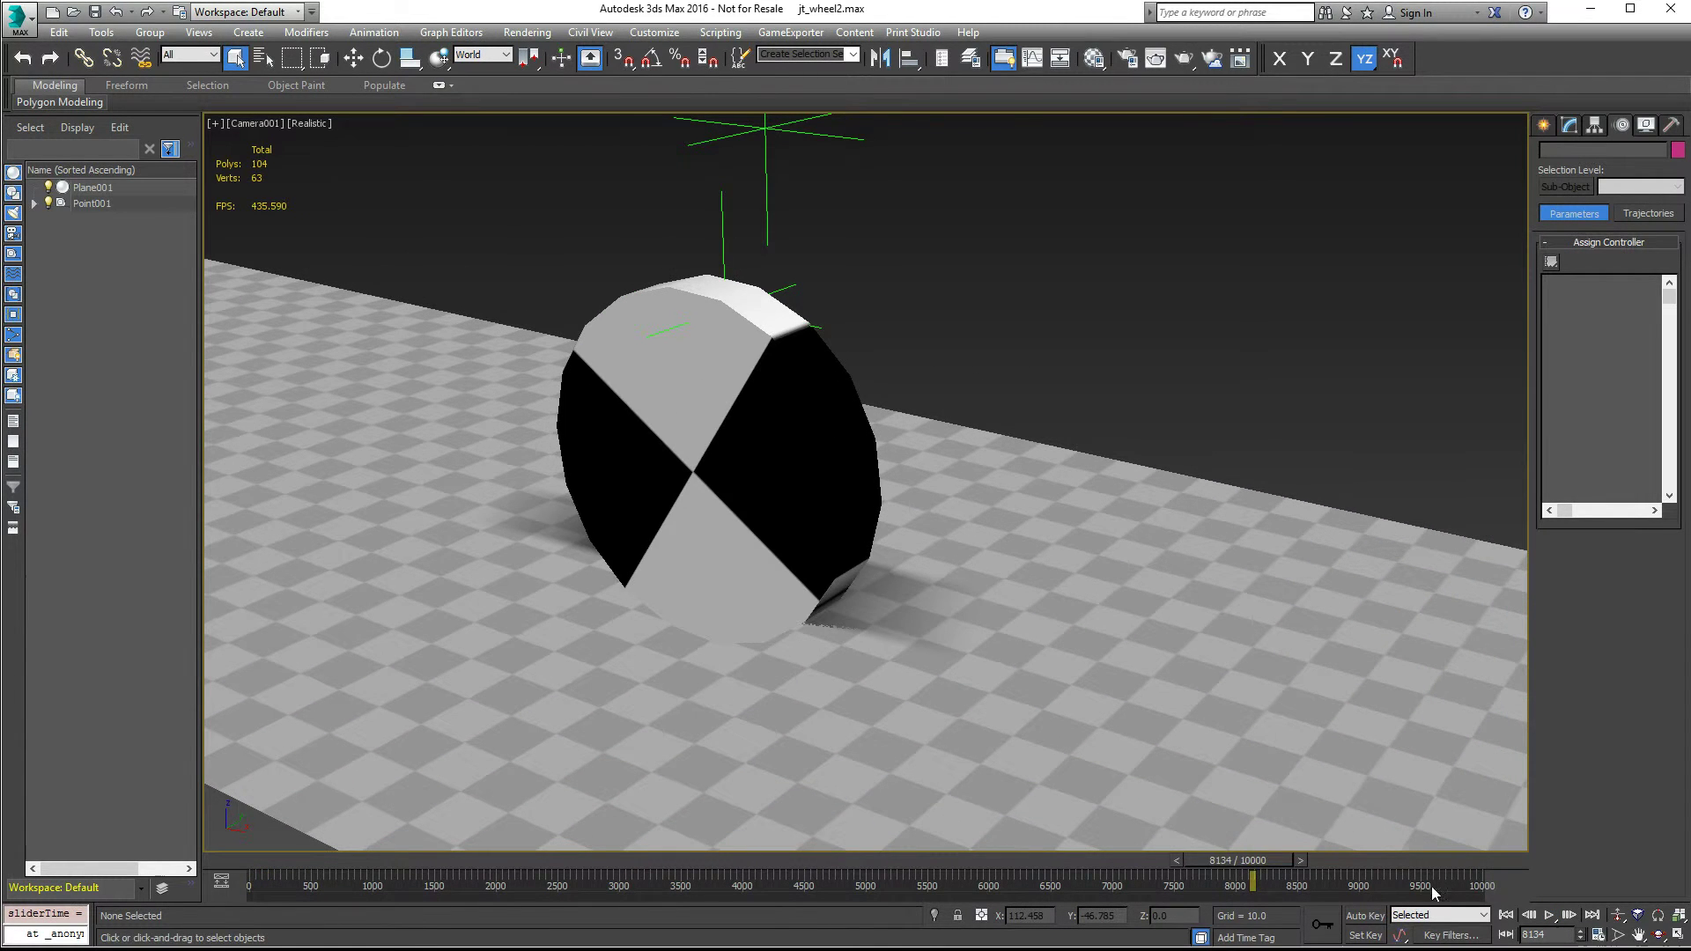
{"action": "left_click", "coordinate": [1376, 858]}
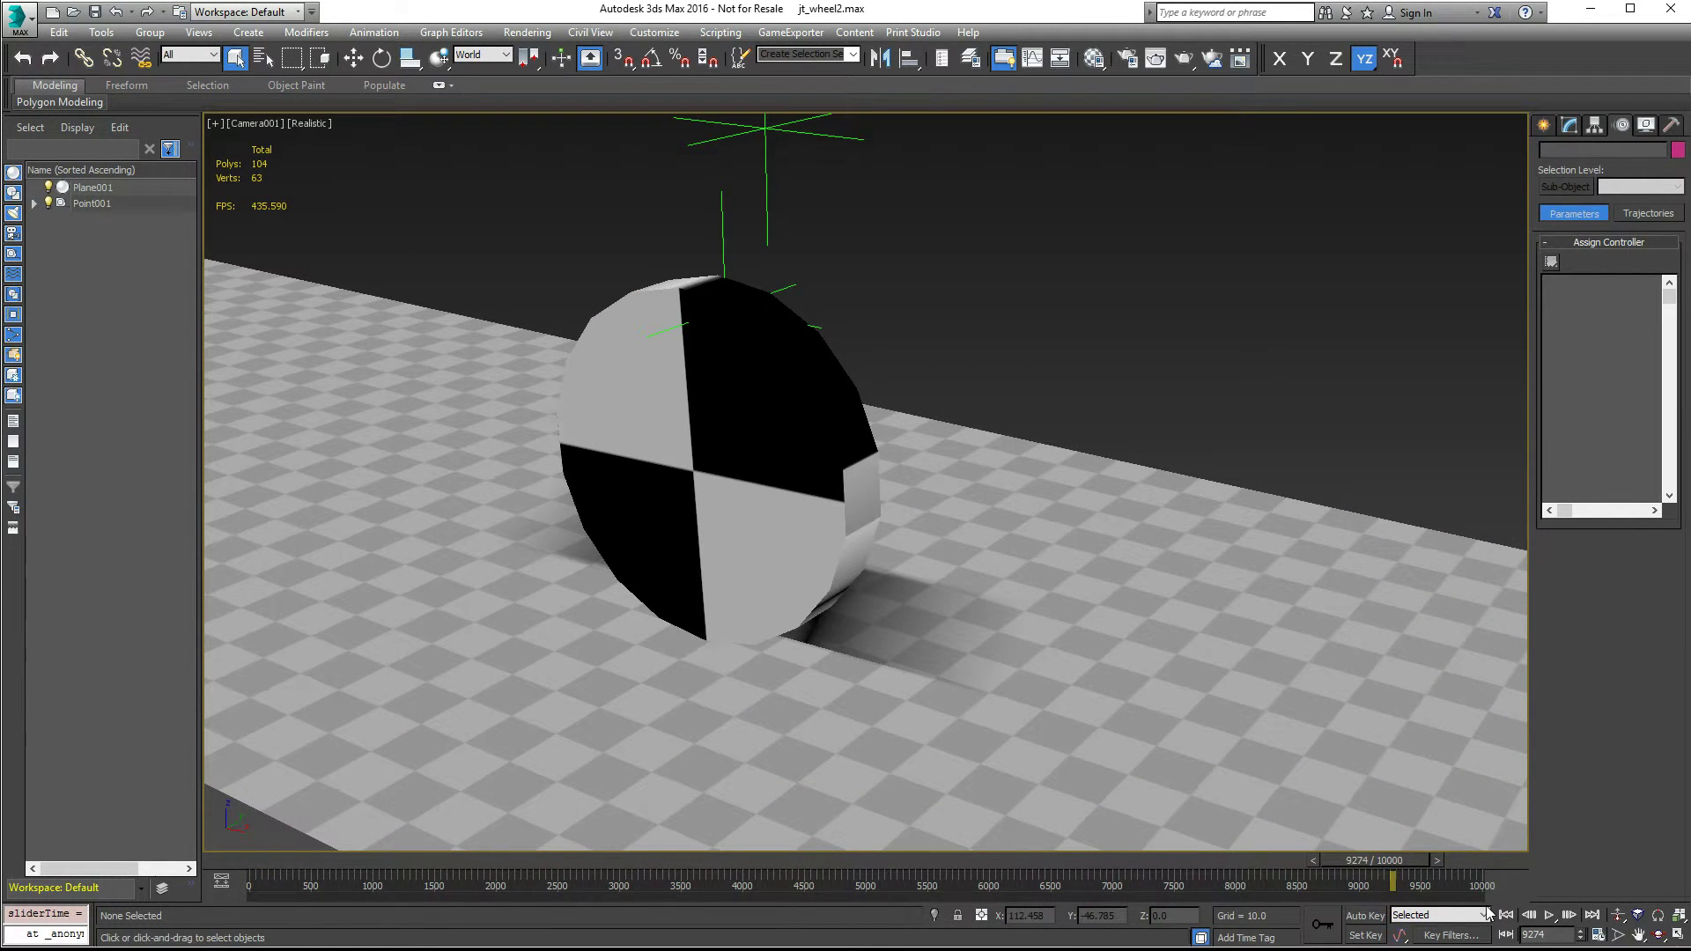
{"action": "left_click", "coordinate": [1549, 917]}
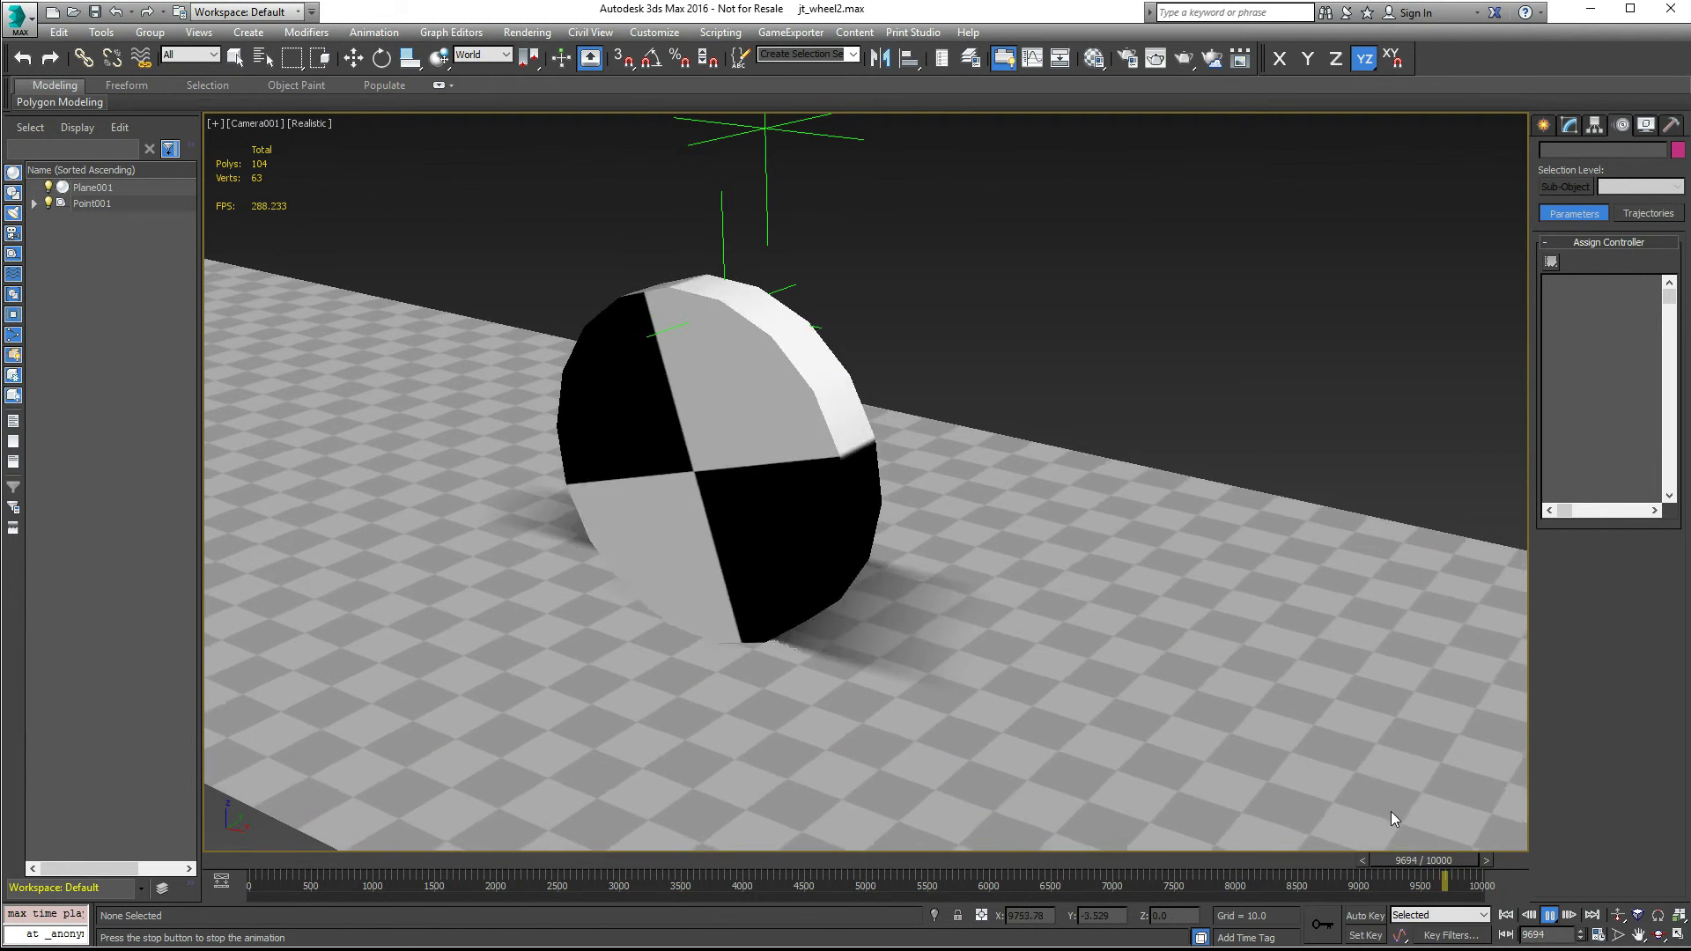
Step: Move the timeline to frame 4618 and advance frame by frame to frame 4639 to check the wheel's rotation
{"action": "left_click_drag", "start_coordinate": [1106, 872], "coordinate": [814, 867]}
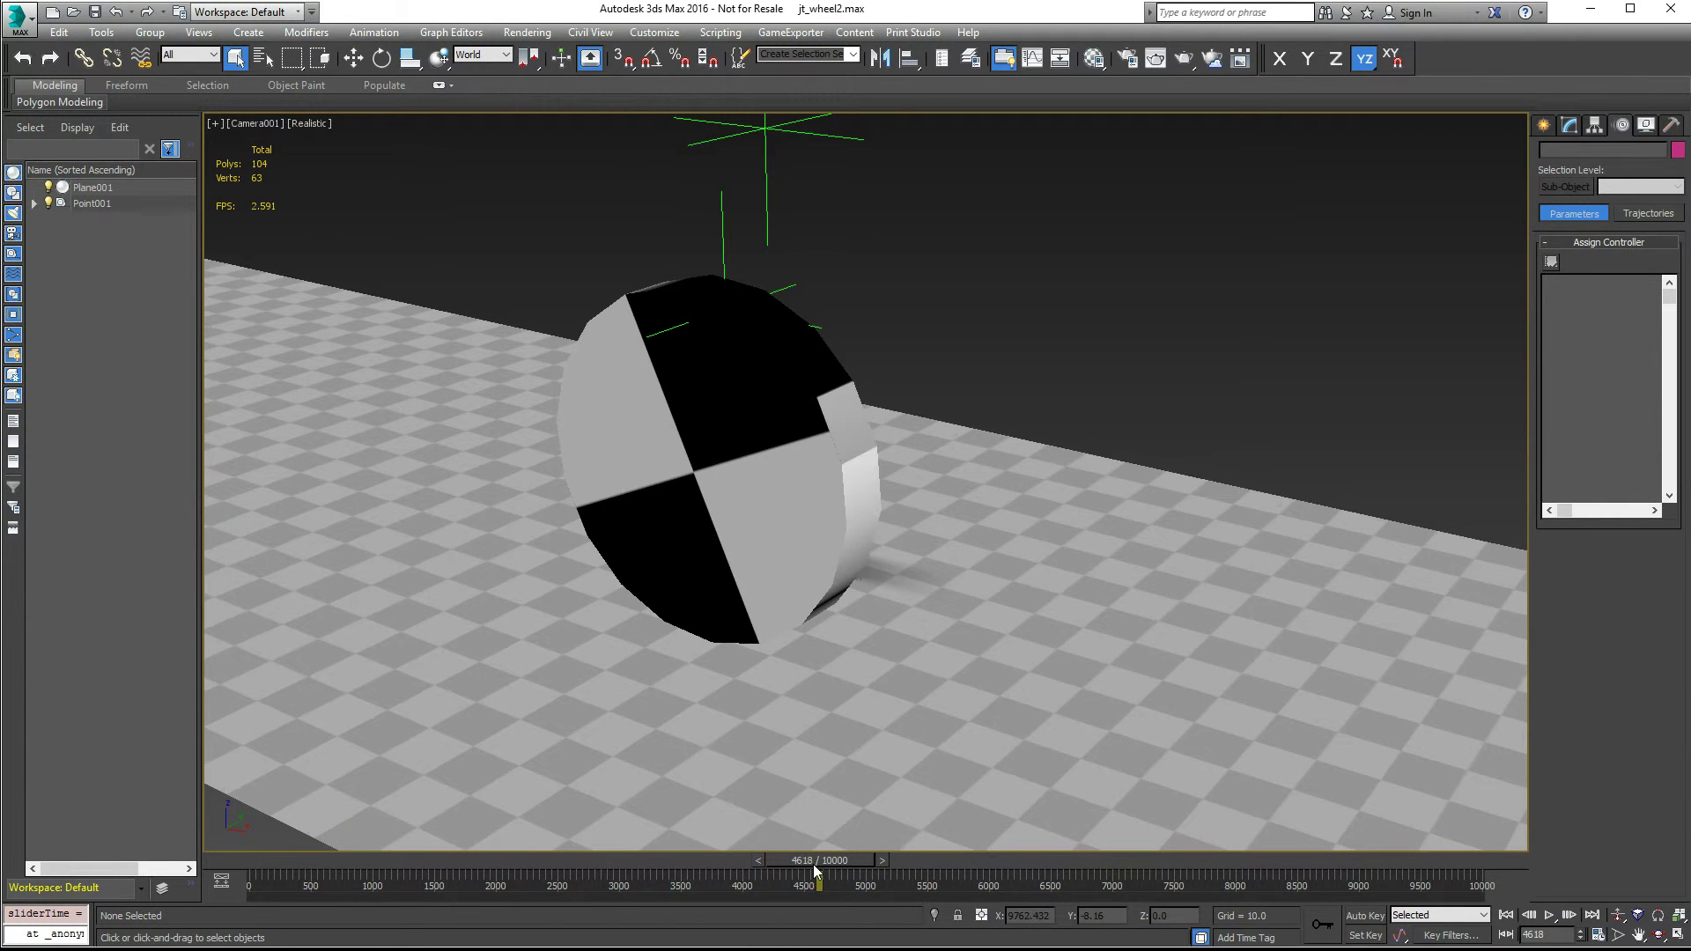
{"action": "key", "text": "period"}
{"action": "key", "text": "period"}
{"action": "key", "text": "period"}
{"action": "key", "text": "period"}
{"action": "key", "text": "period"}
{"action": "key", "text": "period"}
{"action": "key", "text": "period"}
{"action": "key", "text": "period"}
{"action": "key", "text": "period"}
{"action": "key", "text": "period"}
{"action": "key", "text": "period"}
{"action": "key", "text": "period"}
{"action": "key", "text": "period"}
{"action": "key", "text": "period"}
{"action": "key", "text": "period"}
{"action": "key", "text": "period"}
{"action": "key", "text": "period"}
{"action": "key", "text": "period"}
{"action": "key", "text": "period"}
{"action": "key", "text": "period"}
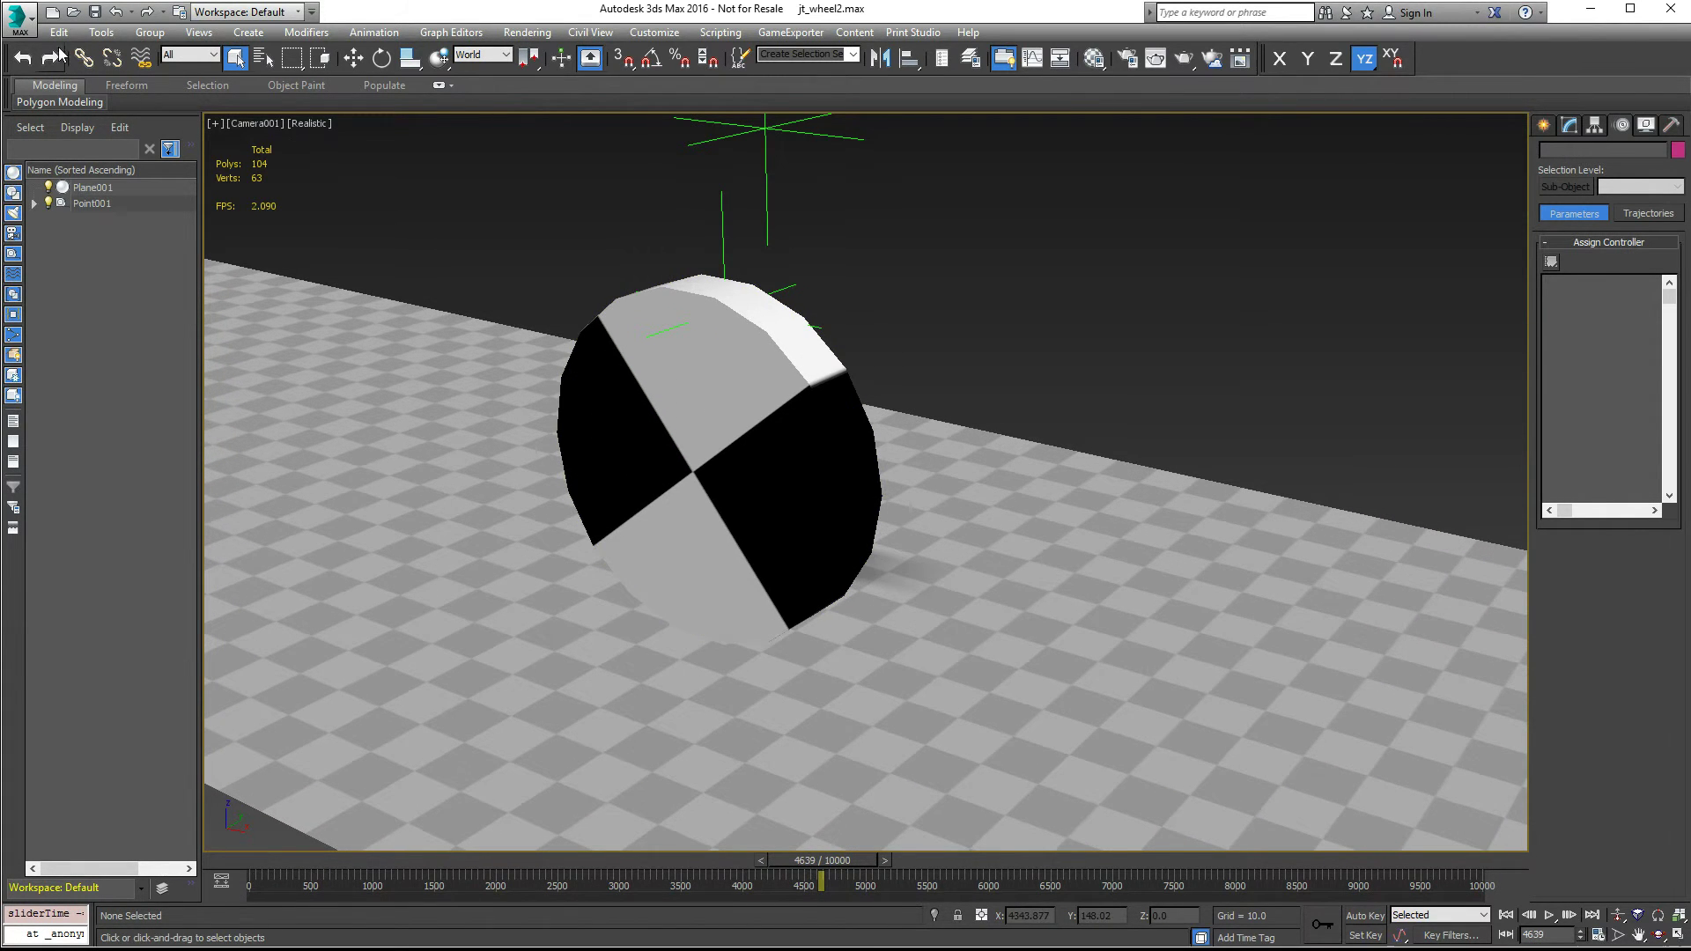
Step: Open the recent scene jt_wheel2_path.max and scrub its timeline to check the wheels along the path
{"action": "left_click", "coordinate": [19, 19]}
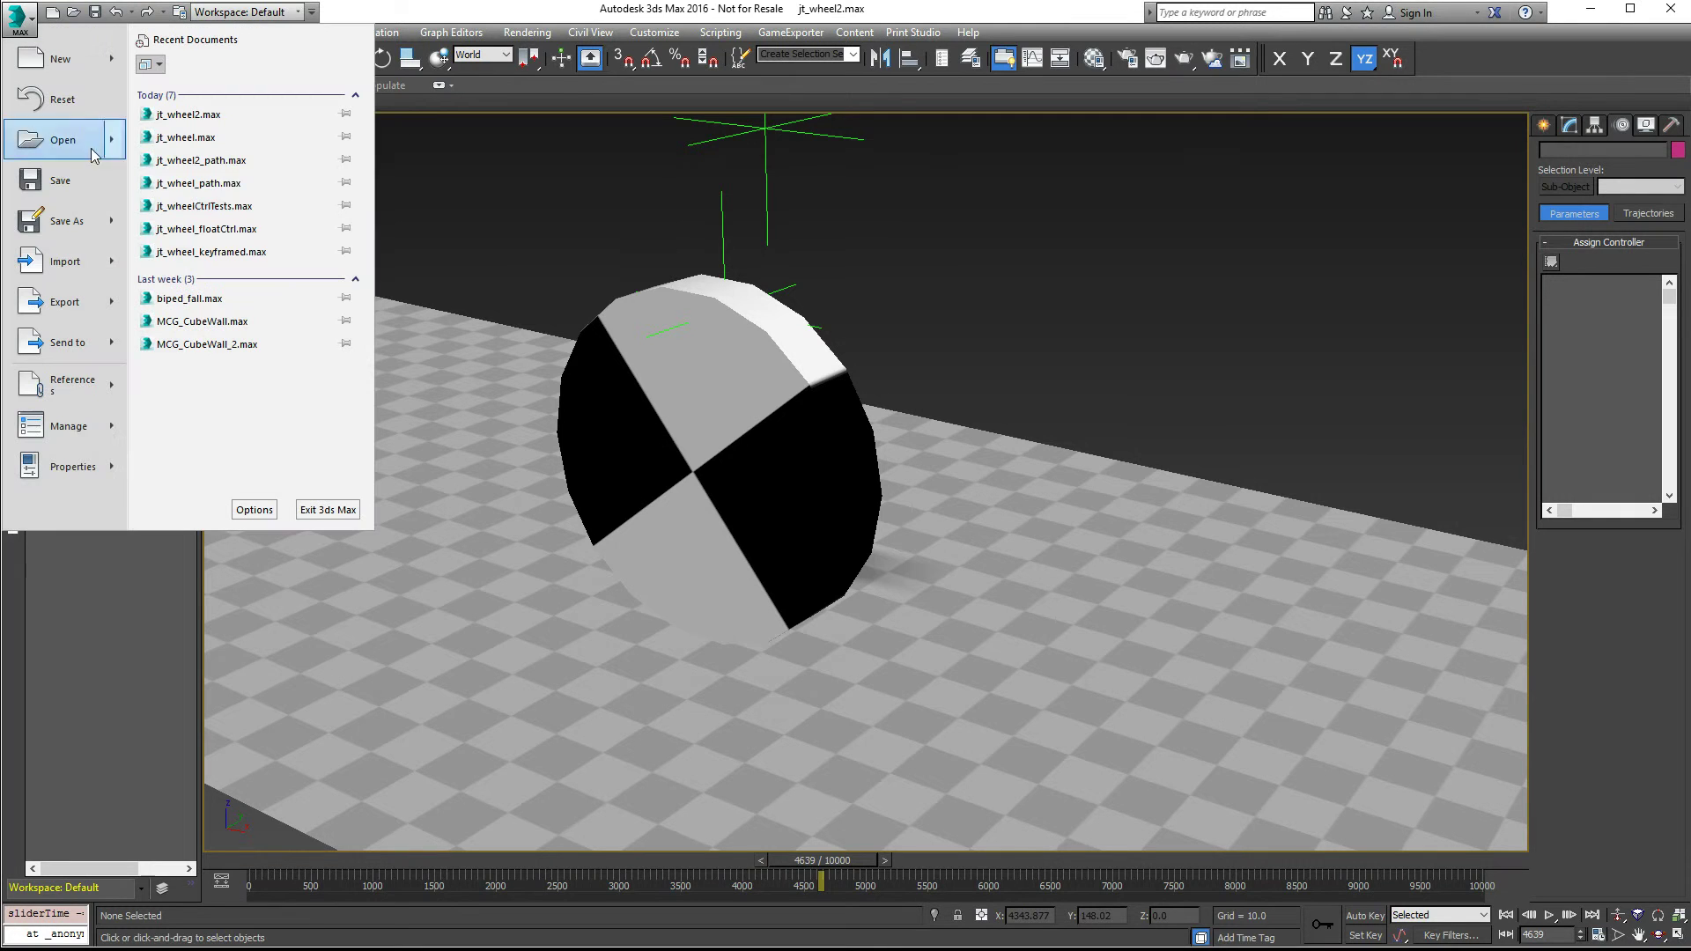
{"action": "left_click", "coordinate": [231, 162]}
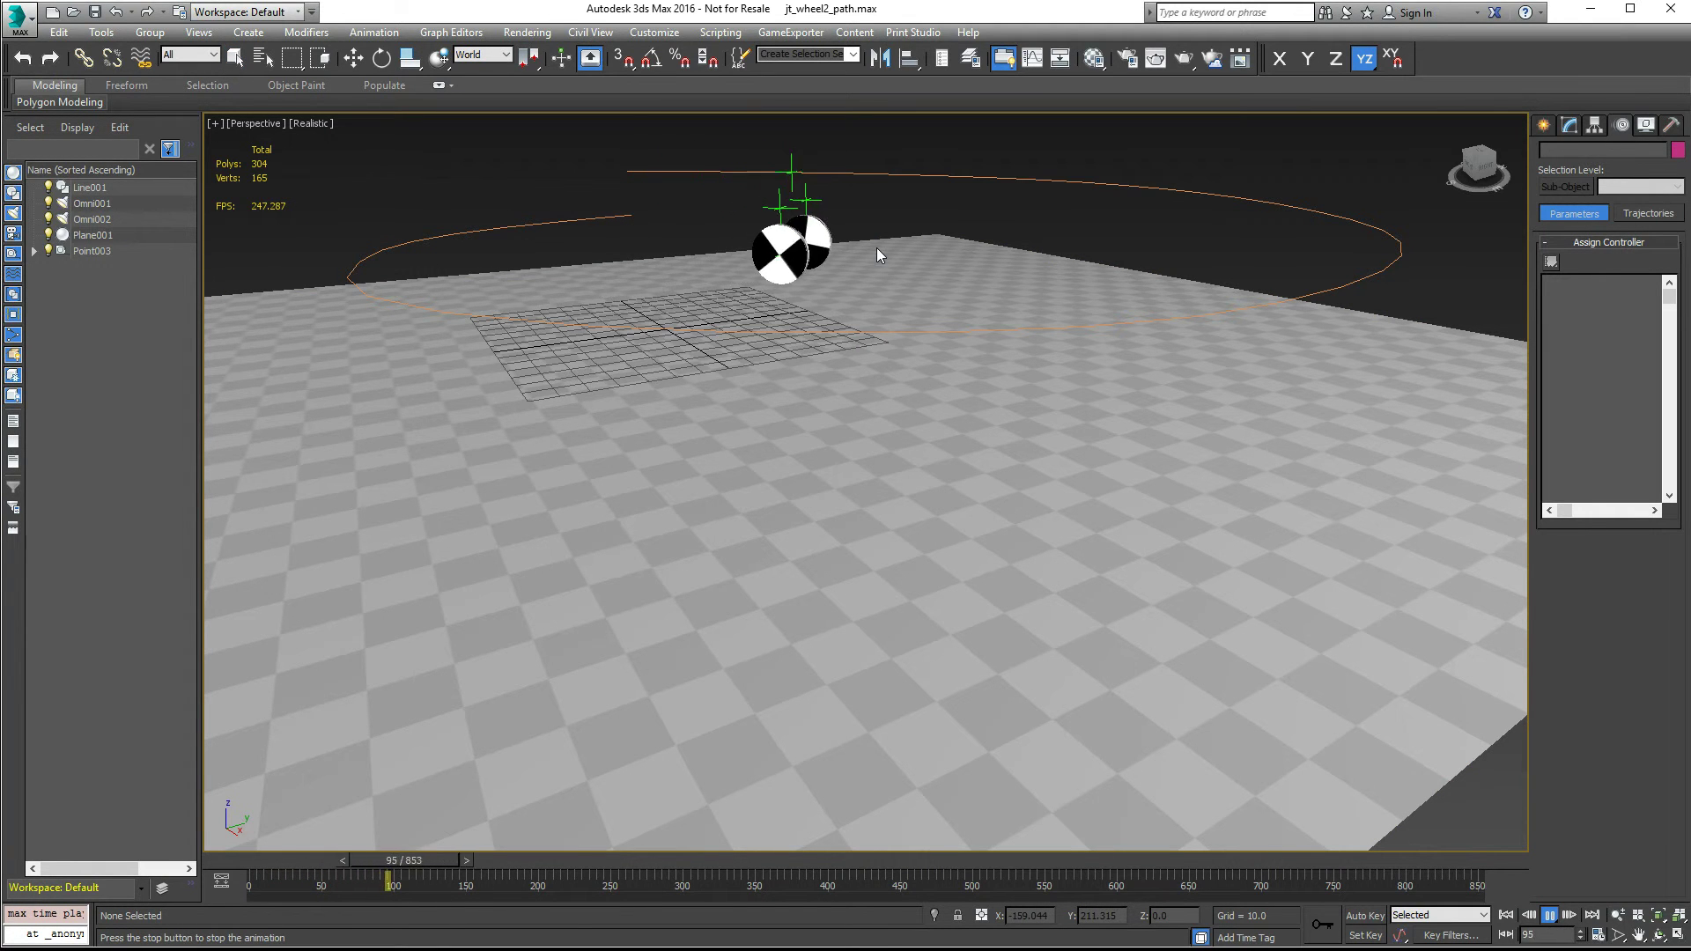
{"action": "left_click_drag", "start_coordinate": [770, 863], "coordinate": [903, 867]}
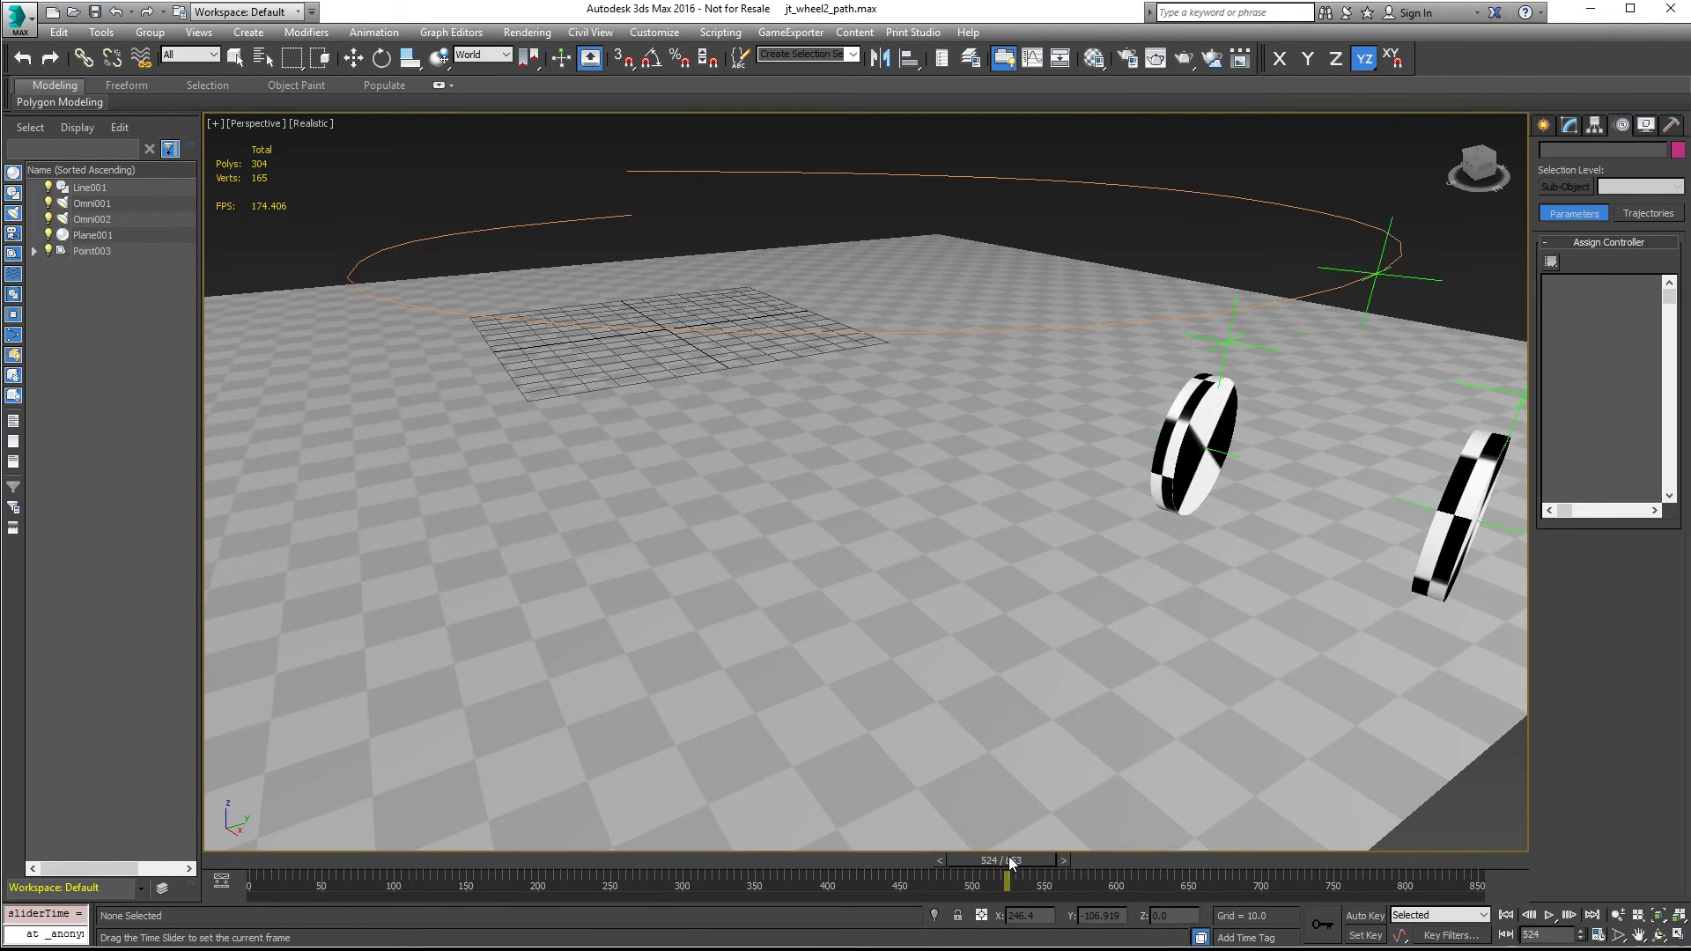